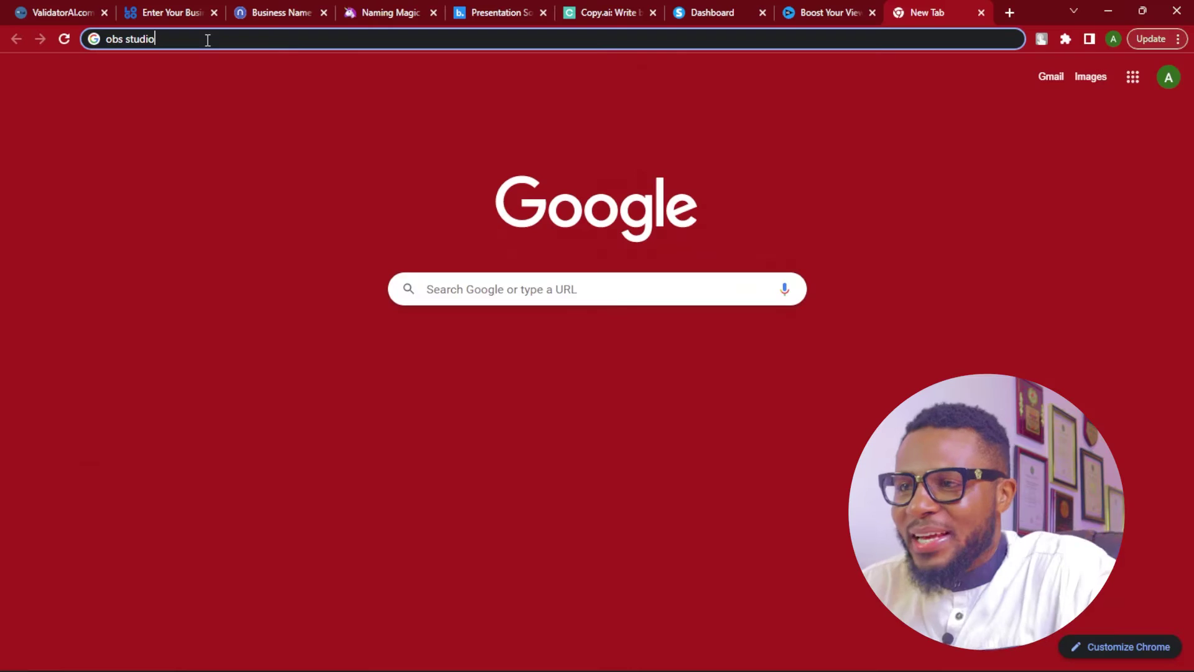
# Step: Search Google for obs studio, open the official OBS Project site and download the Windows version
pyautogui.press('Return')
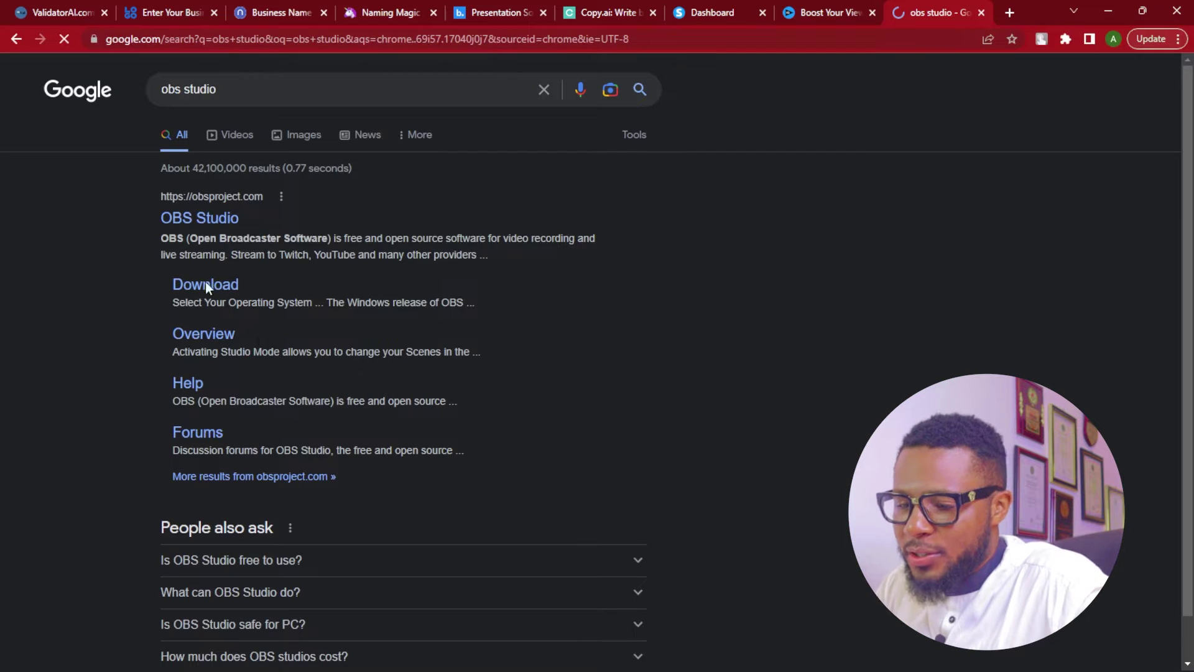
pyautogui.click(222, 218)
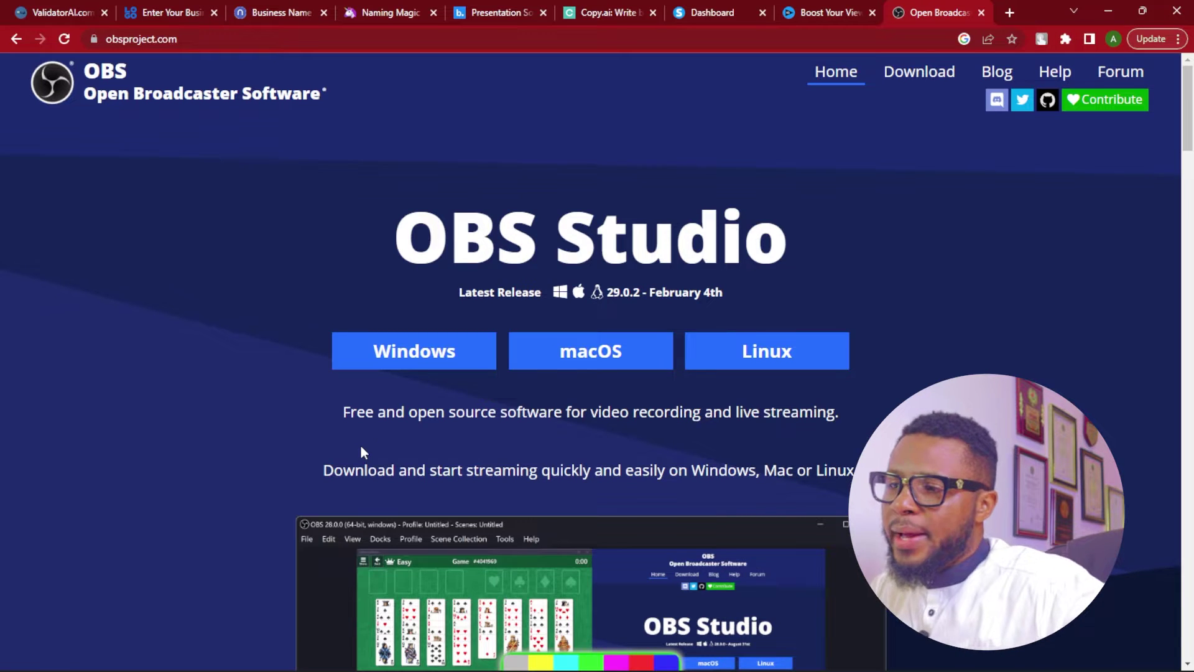
pyautogui.click(429, 362)
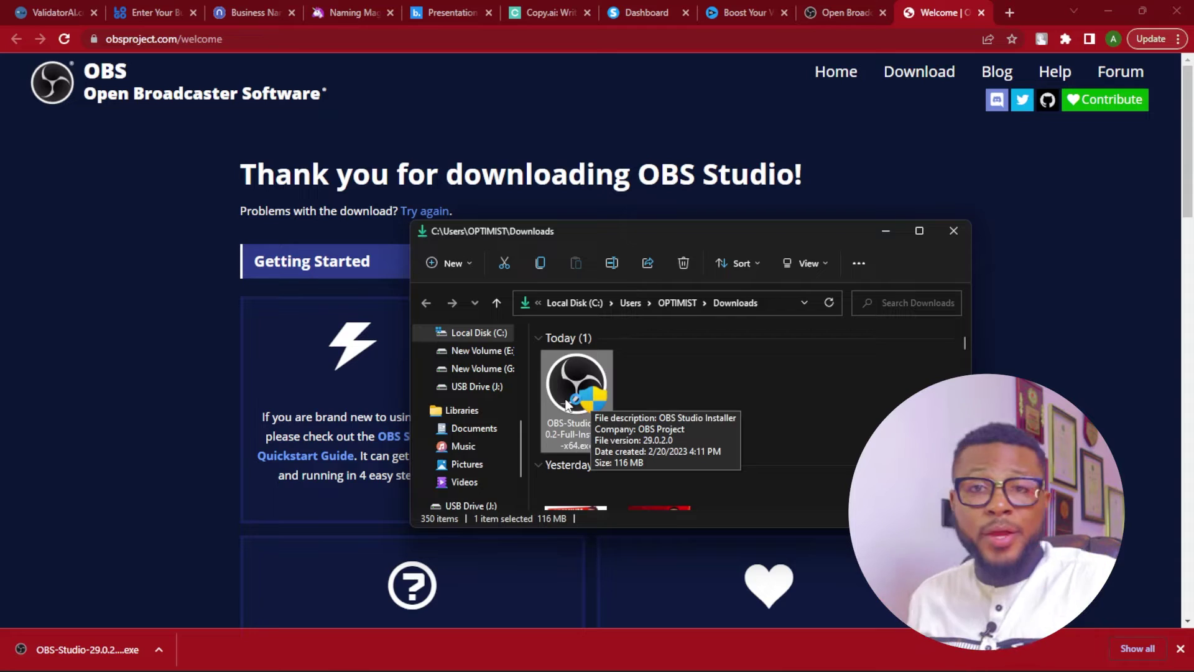
# Step: Run the downloaded OBS-Studio-29.0.2 full installer and advance through its first setup pages
pyautogui.doubleClick(589, 387)
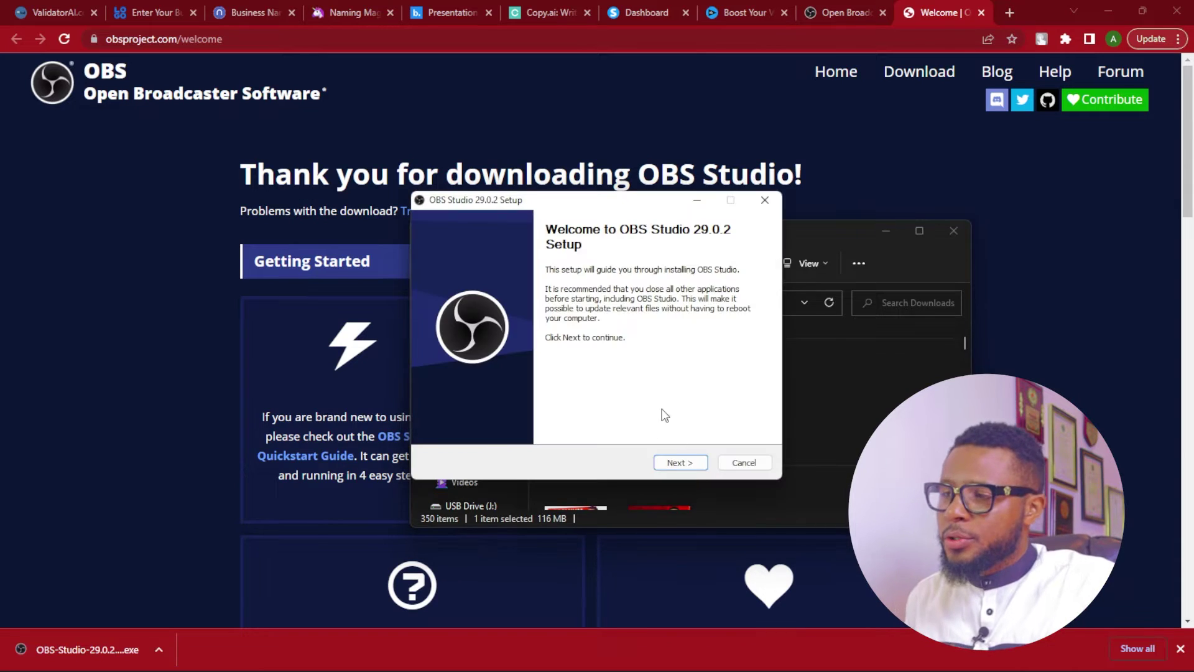
pyautogui.click(687, 461)
pyautogui.click(687, 461)
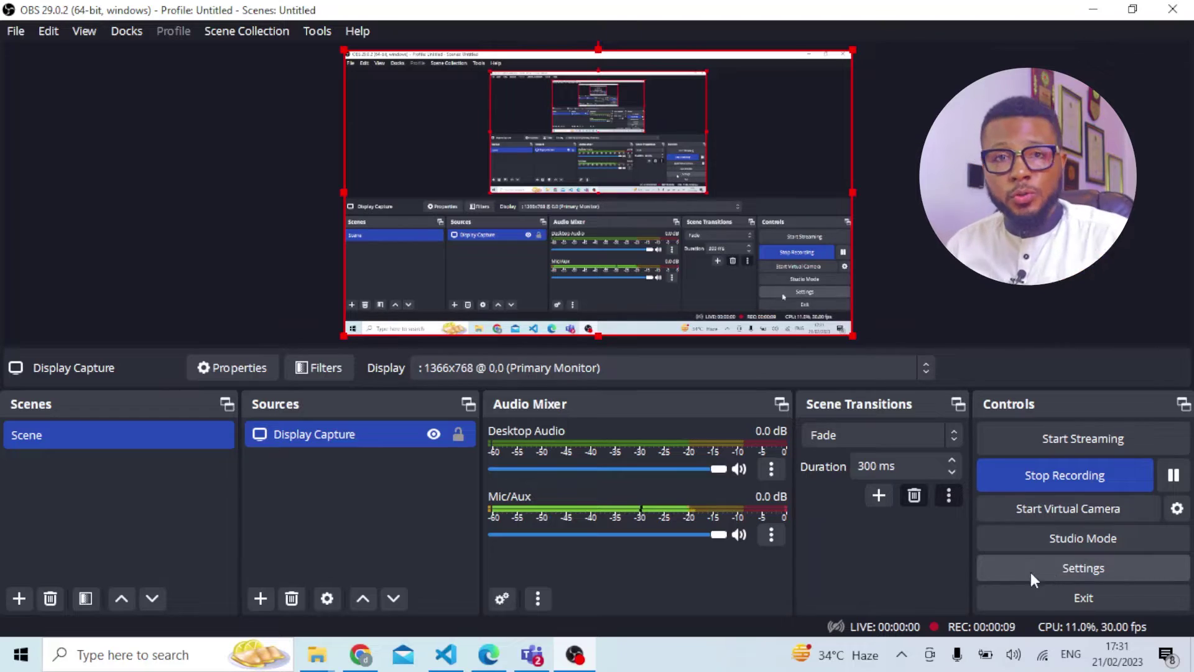
# Step: Open the settings in OBS Studio and review the Output options for streaming and recording
pyautogui.click(1080, 569)
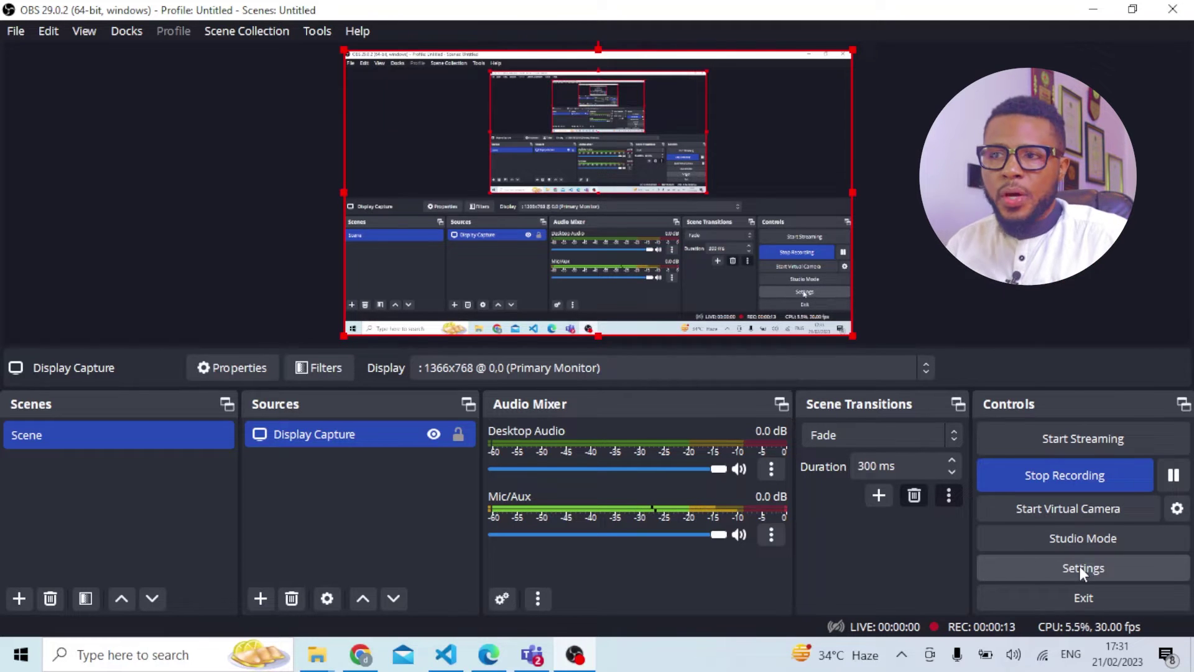
pyautogui.press('Down')
pyautogui.press('Down')
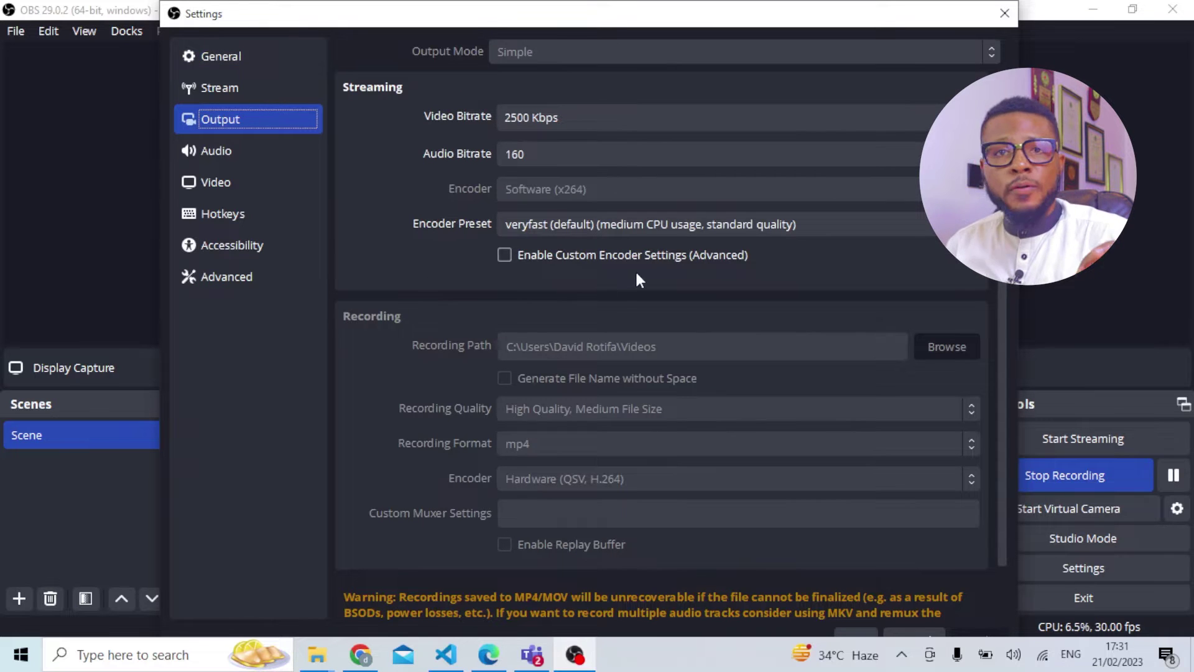
pyautogui.scroll(-1, 615, 298)
pyautogui.scroll(1, 616, 296)
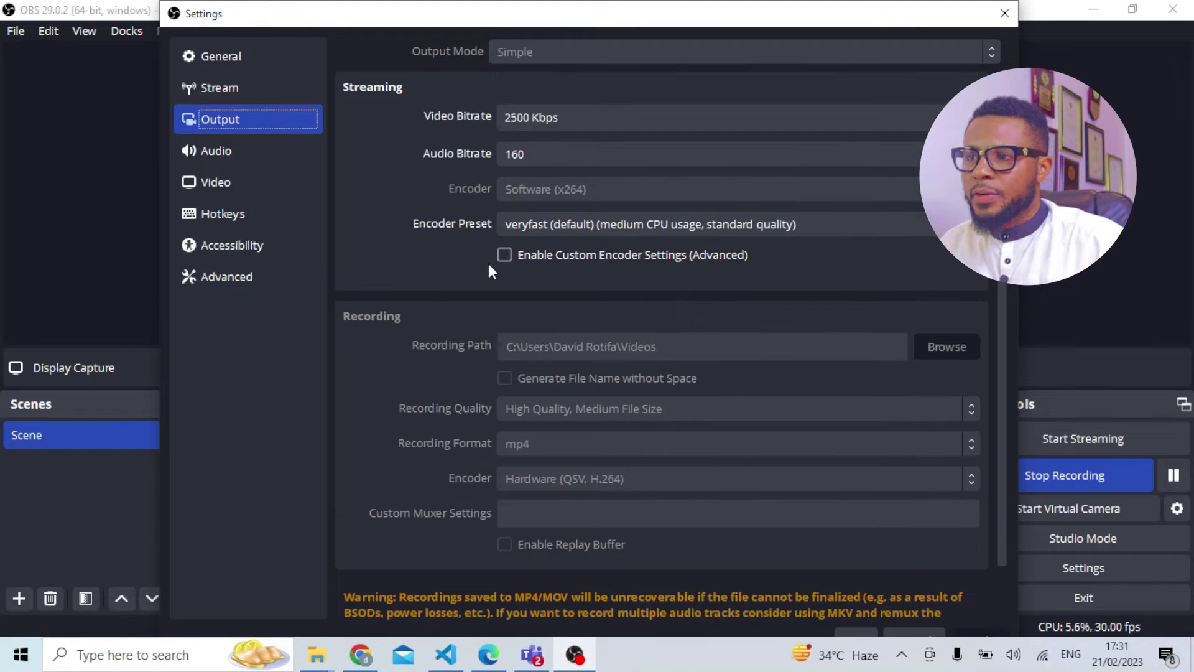
pyautogui.scroll(-1, 456, 304)
pyautogui.scroll(1, 442, 248)
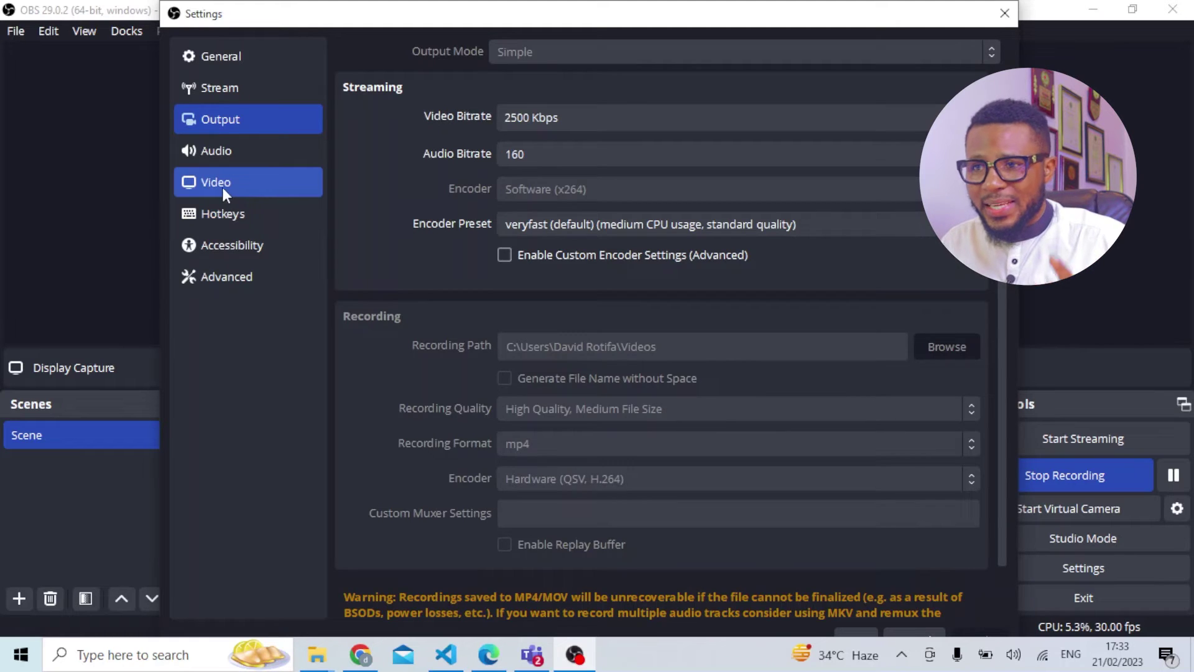
# Step: Review the Video and Advanced settings through to the hotkey options, then close the settings without changes
pyautogui.click(223, 186)
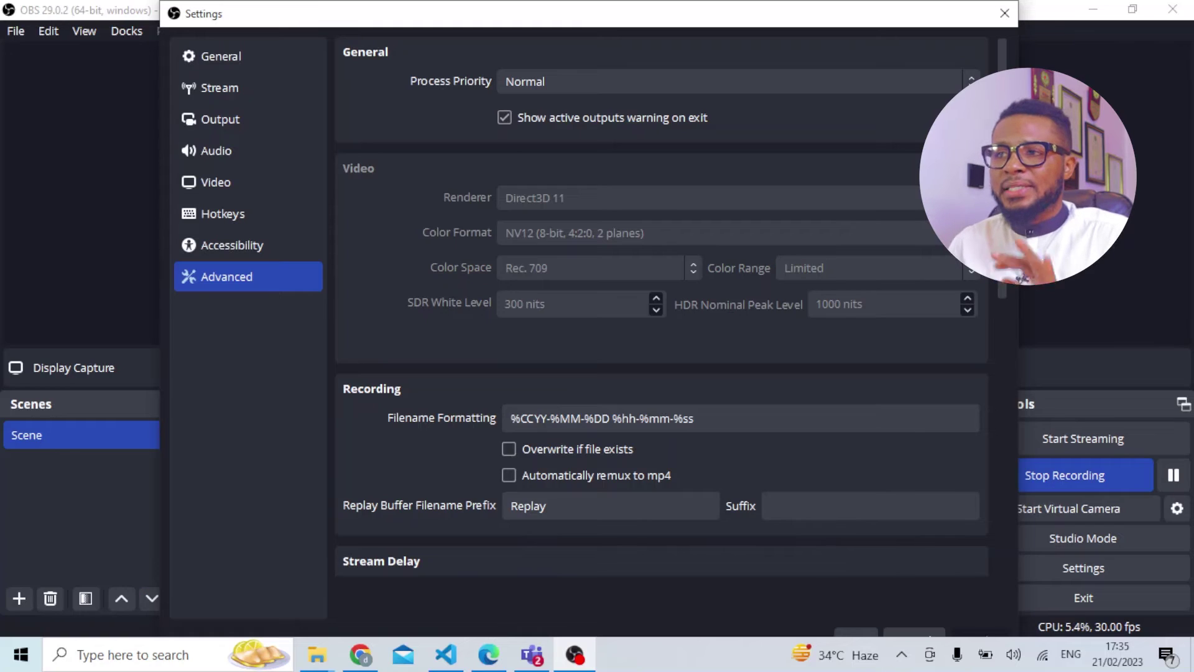
pyautogui.moveTo(1002, 180); pyautogui.dragTo(991, 561)
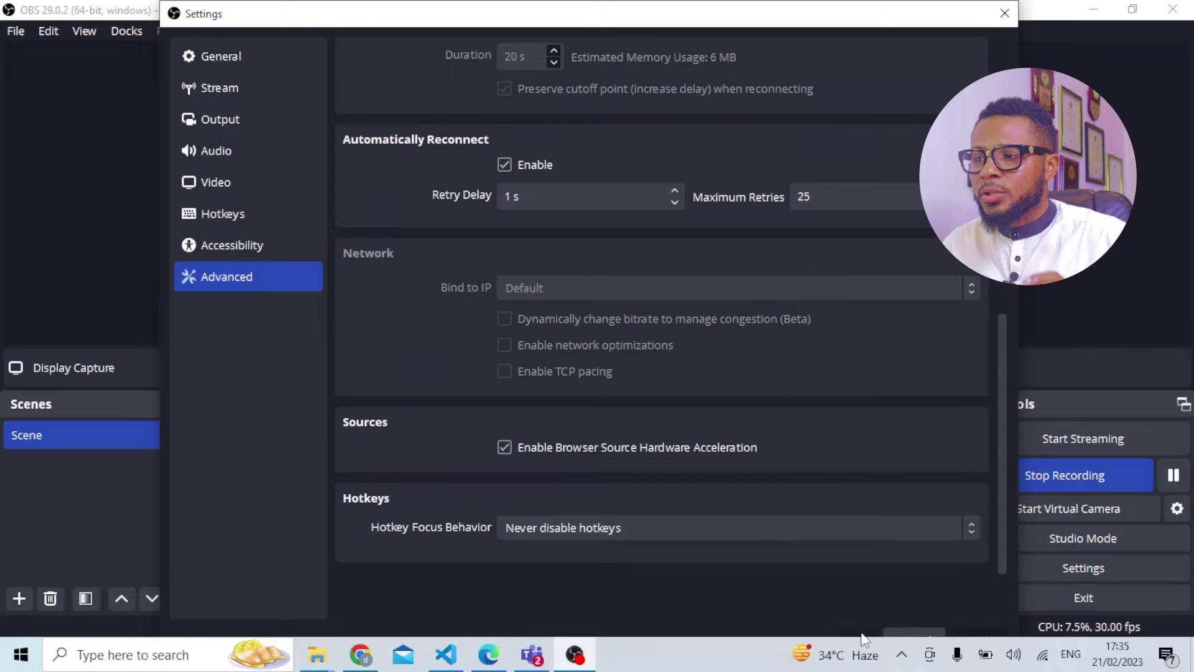
pyautogui.press('Escape')
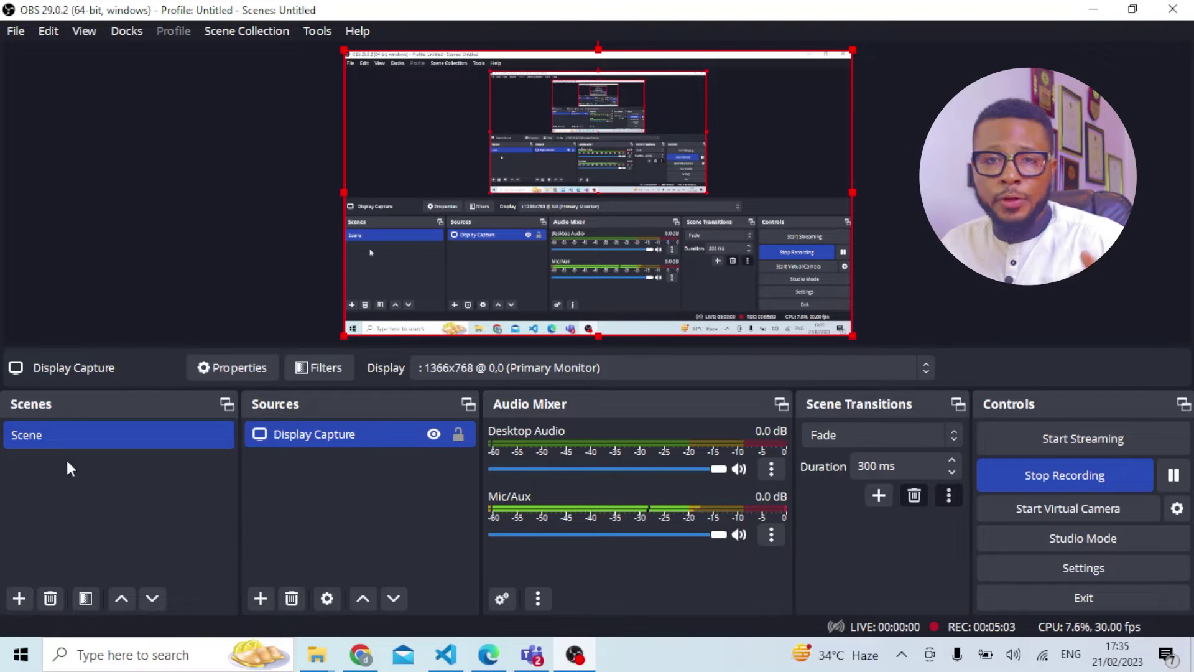
# Step: Add a new scene named Scene 2
pyautogui.click(18, 600)
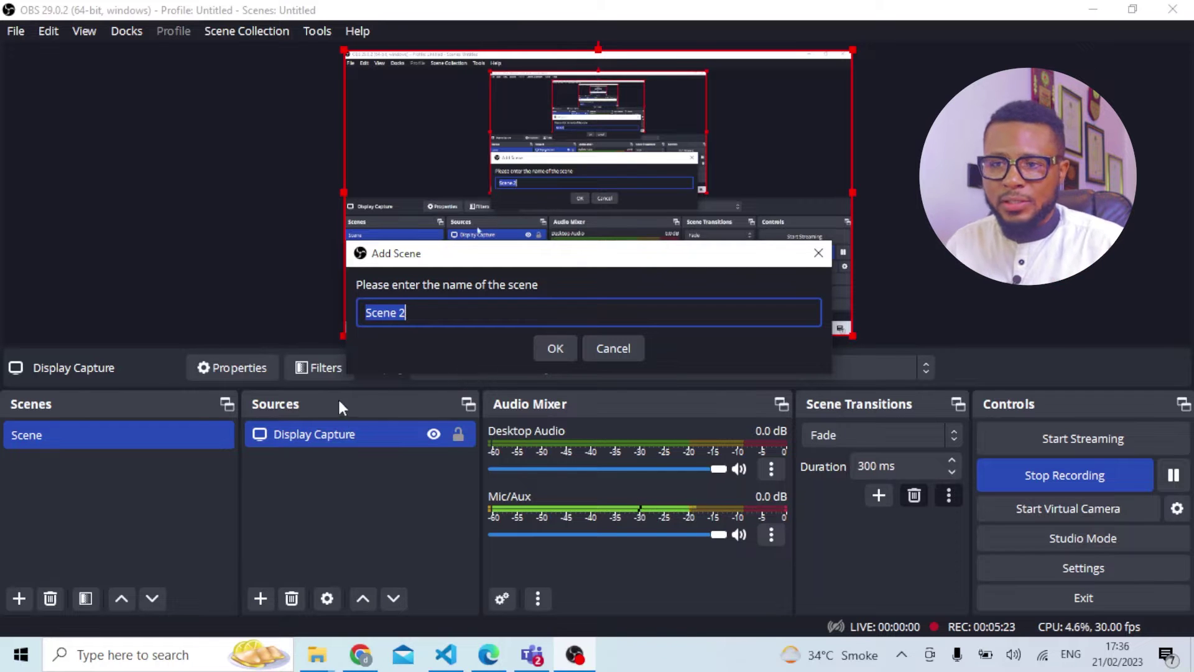
pyautogui.click(556, 349)
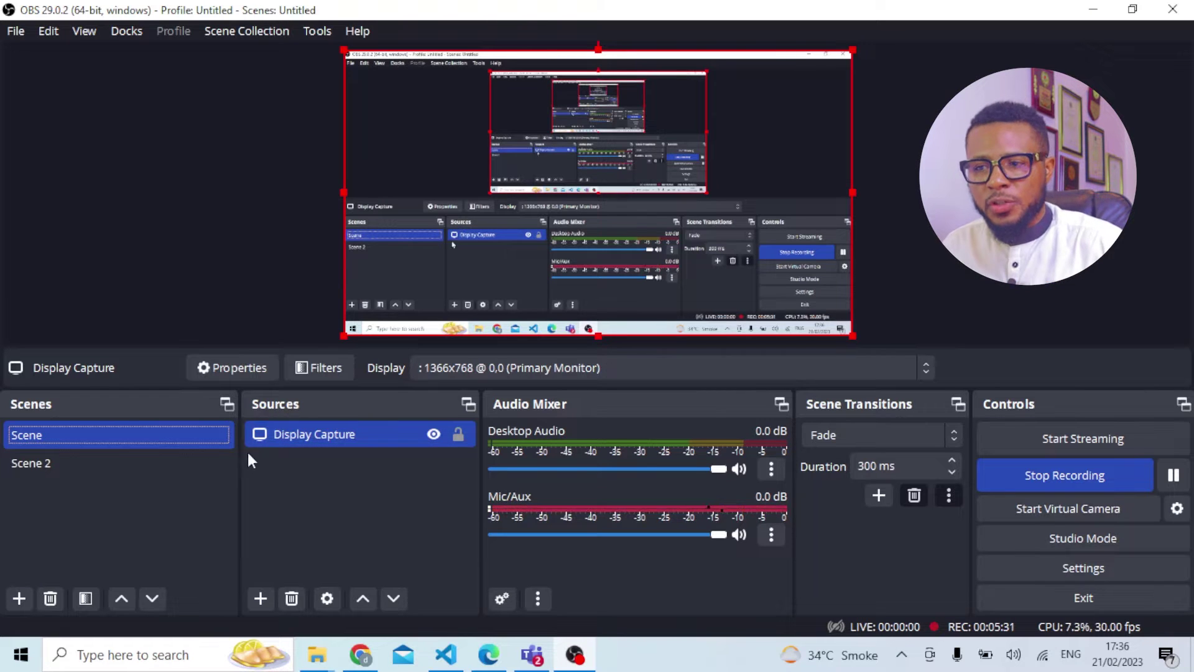
# Step: Add a Display Capture source named Display Capture 2 for the primary monitor, with cursor capture enabled
pyautogui.click(260, 600)
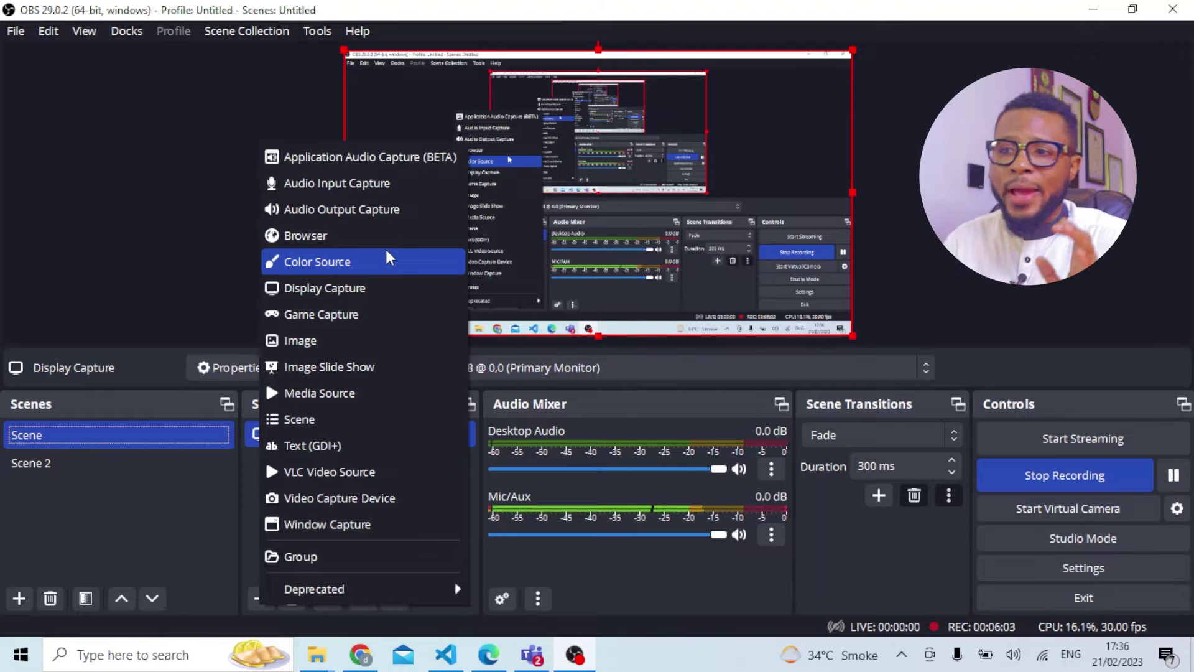
pyautogui.click(356, 293)
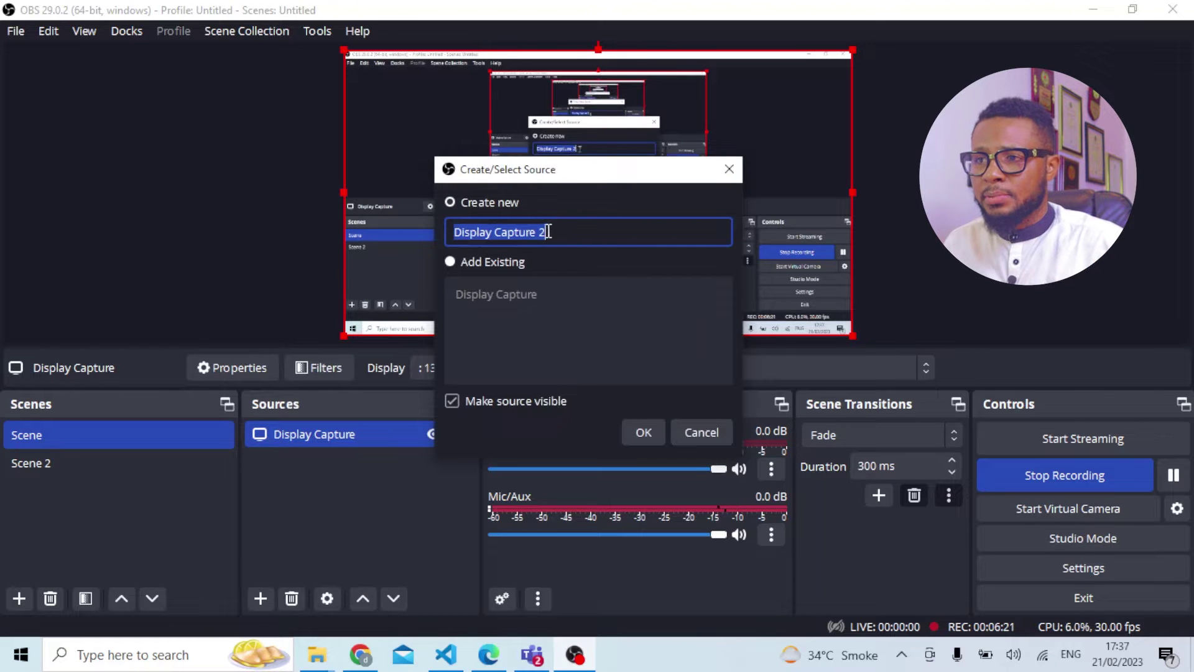
pyautogui.click(650, 432)
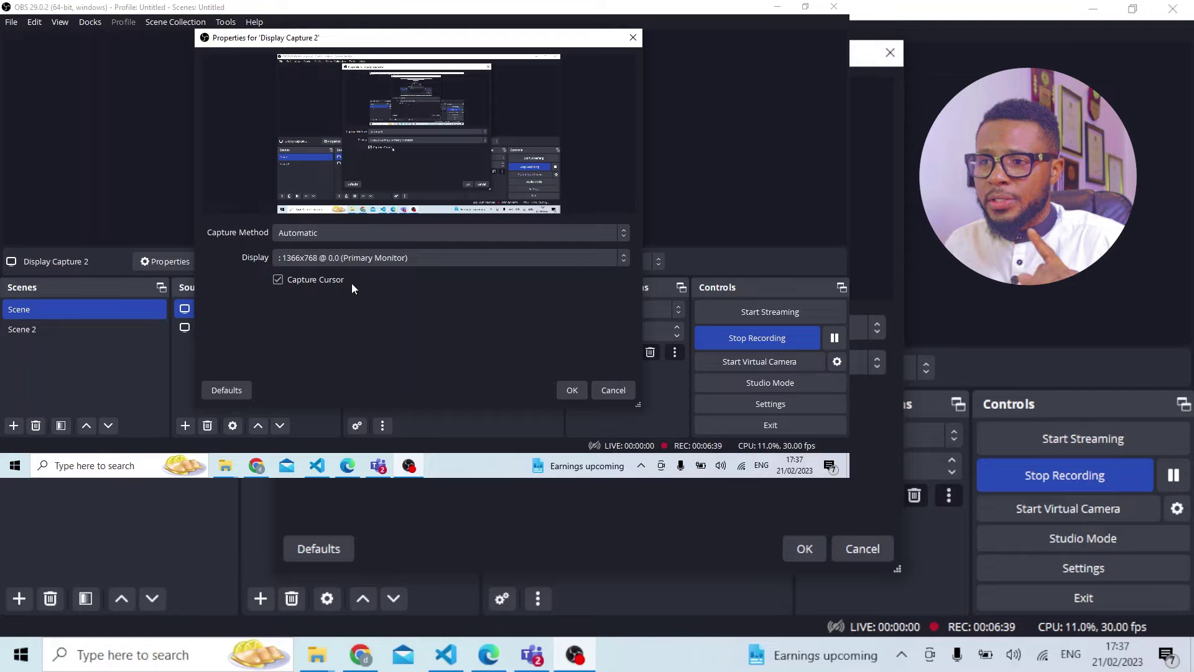
pyautogui.click(811, 539)
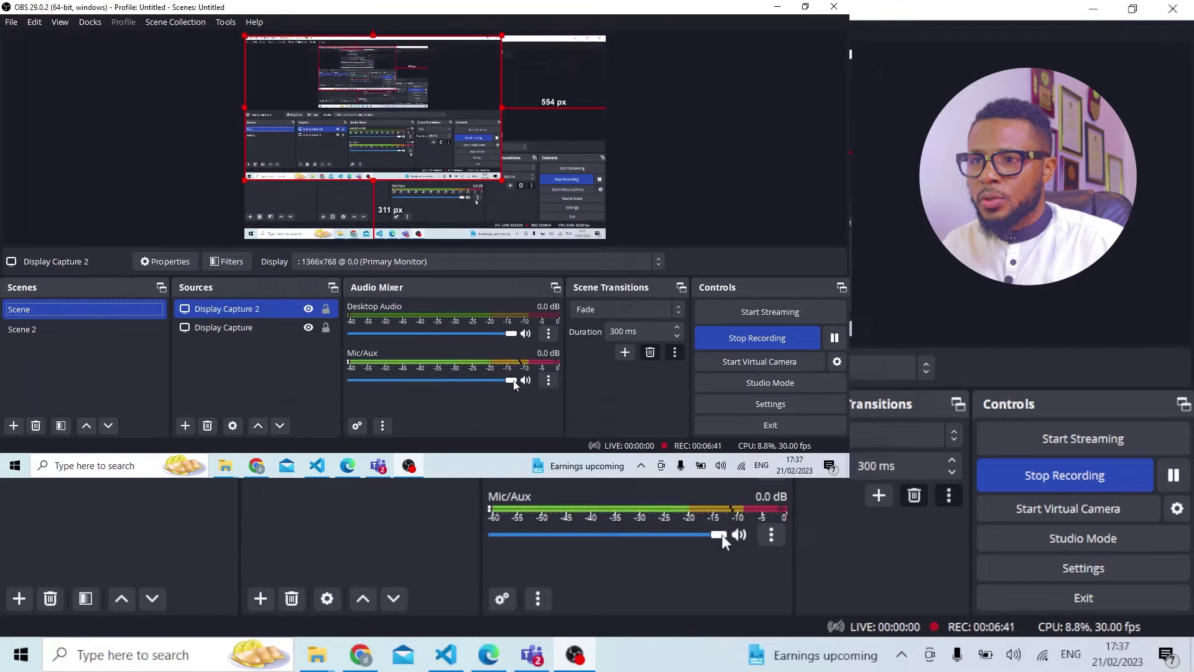
# Step: Enlarge the Display Capture 2 source in the preview so that it fills the whole canvas
pyautogui.keyDown('ctrl'); pyautogui.click(238, 328); pyautogui.keyUp('ctrl')
pyautogui.keyDown('ctrl'); pyautogui.click(228, 328); pyautogui.keyUp('ctrl')
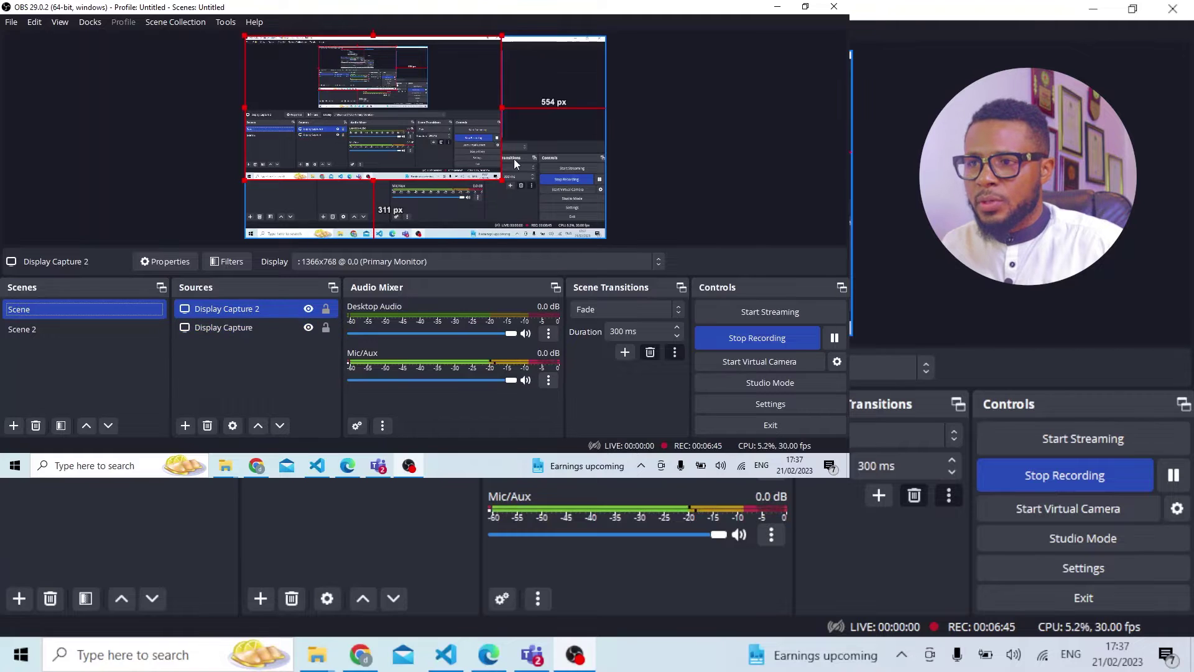
pyautogui.moveTo(502, 180); pyautogui.dragTo(577, 238)
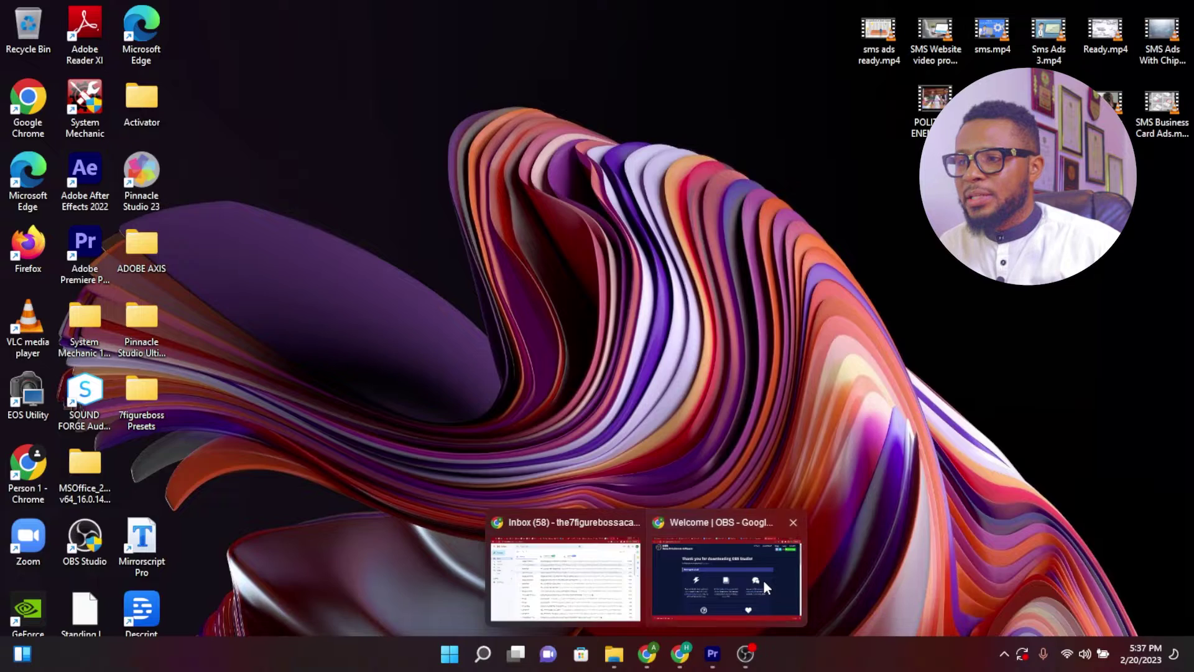
# Step: Switch to Chrome, enter the sample text "jjdjdjdjdj" in a new tab's address bar, and return to the OBS welcome page
pyautogui.click(746, 579)
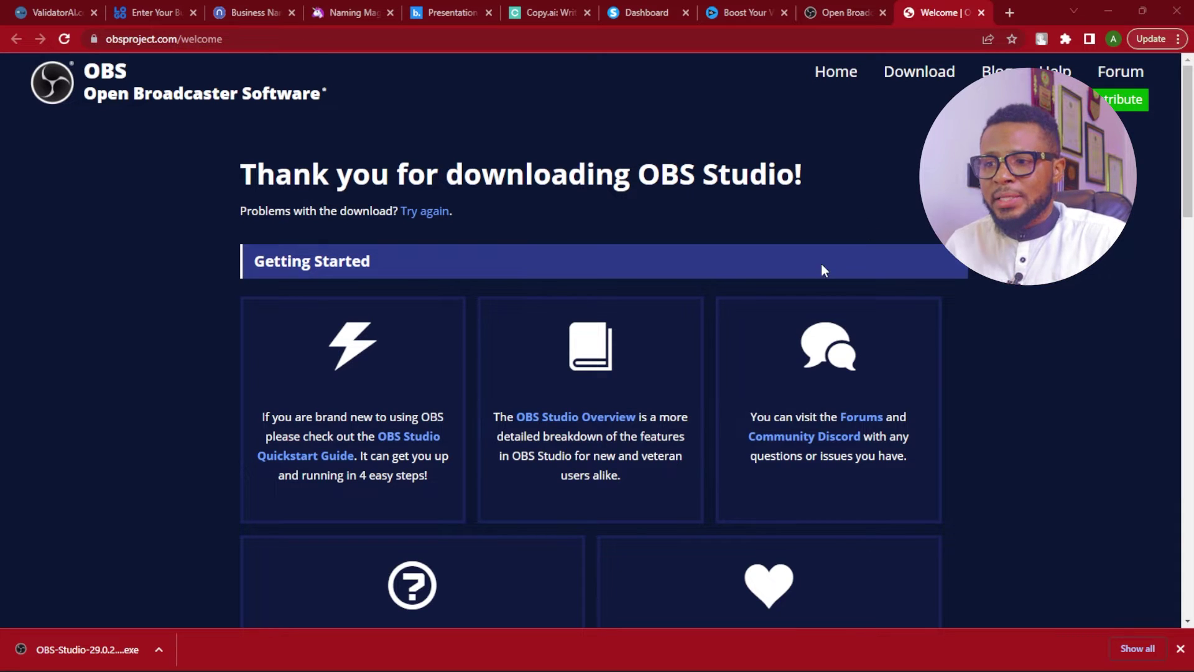
pyautogui.click(1010, 14)
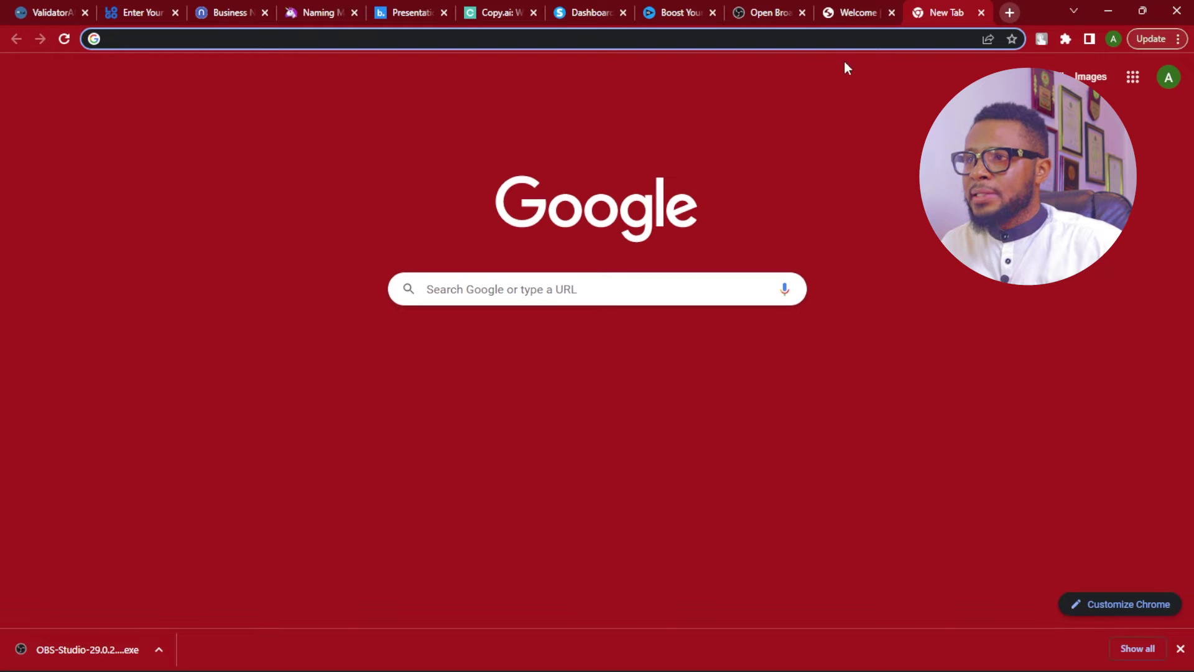
pyautogui.write('jjdjdjdjdj')
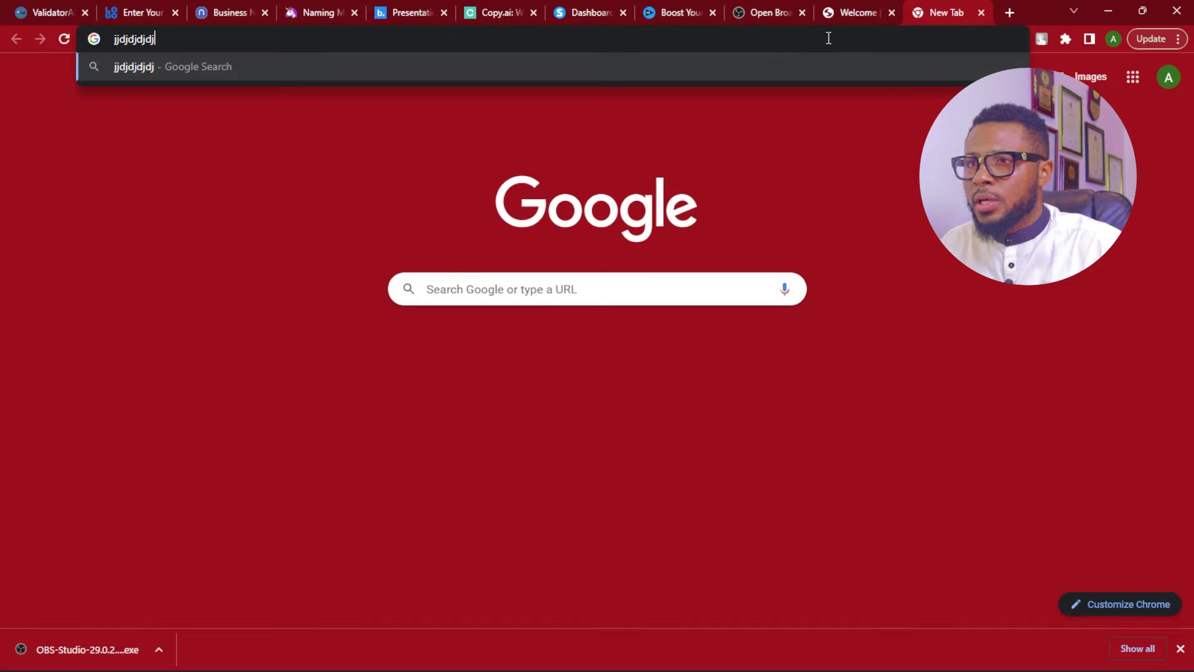
pyautogui.click(865, 6)
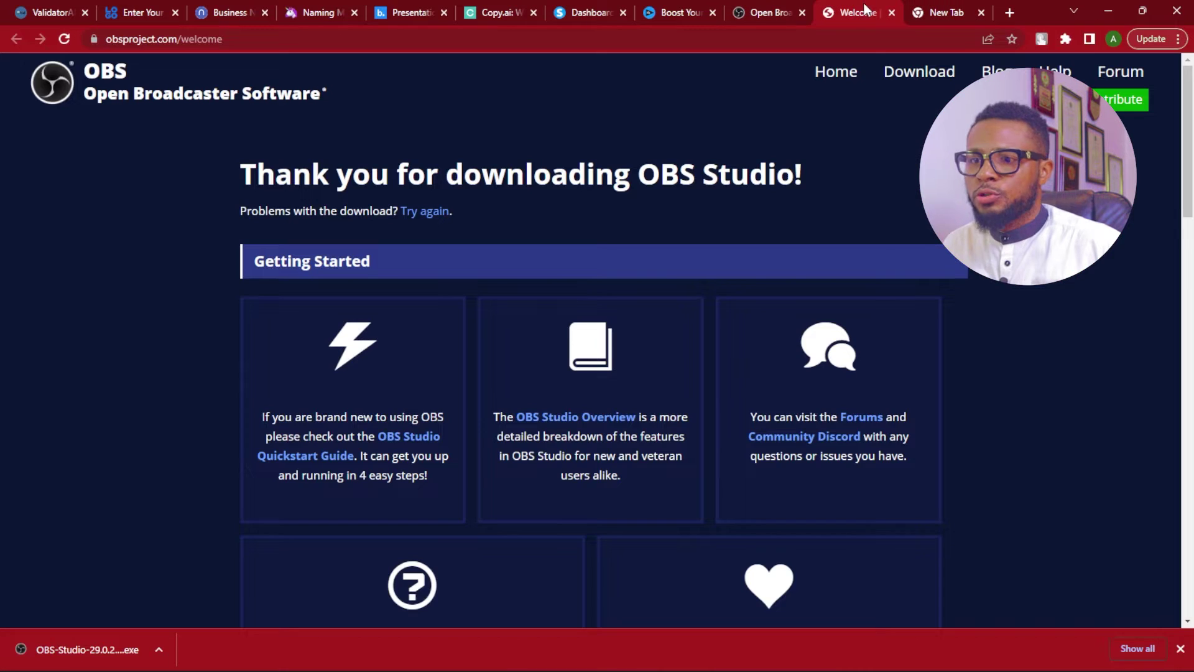
# Step: Show the downloaded OBS installer in its folder, minimize the folder window and switch back to OBS Studio
pyautogui.rightClick(114, 641)
pyautogui.click(154, 610)
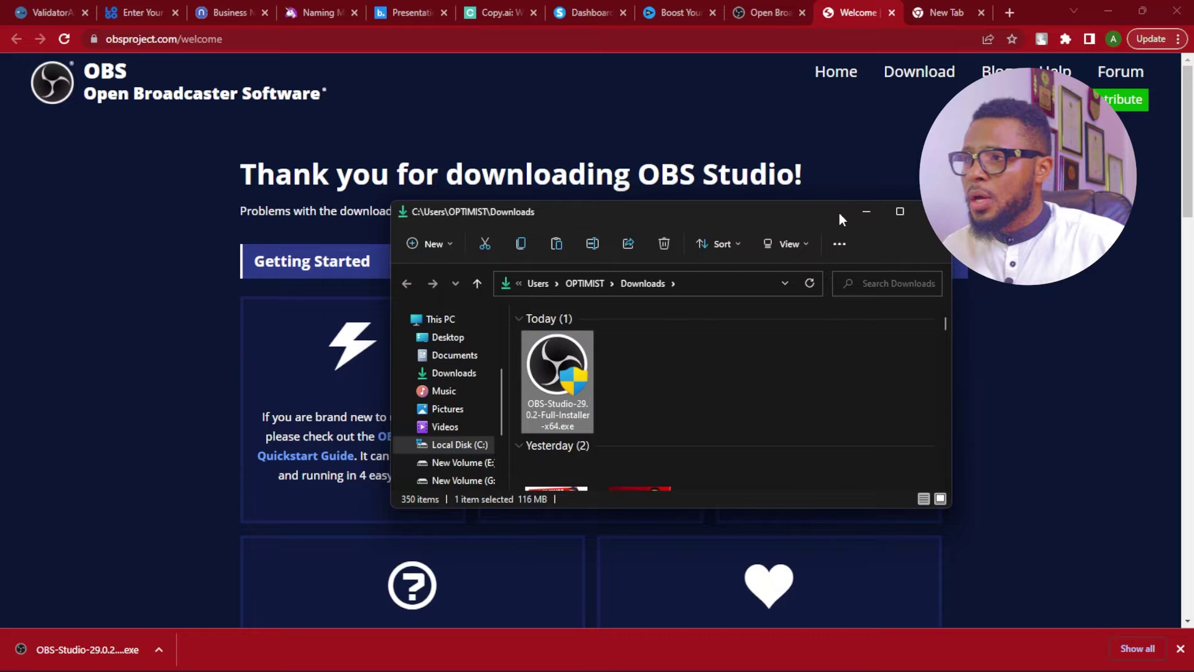
pyautogui.click(865, 211)
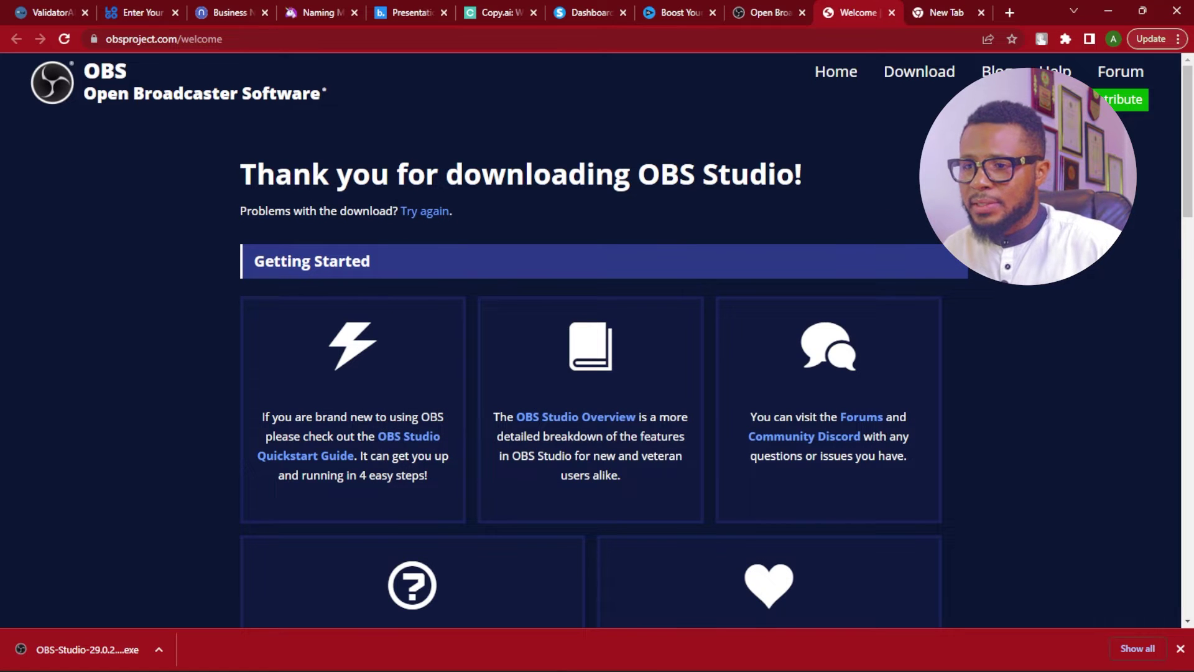
pyautogui.moveTo(445, 652)
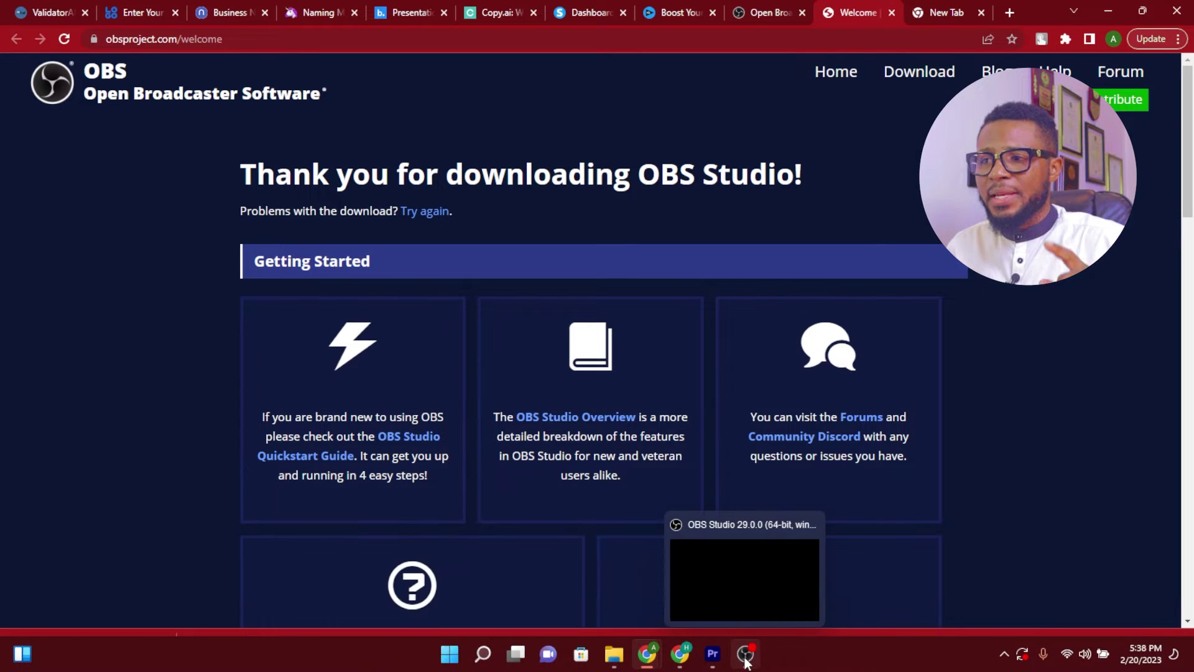
pyautogui.click(748, 652)
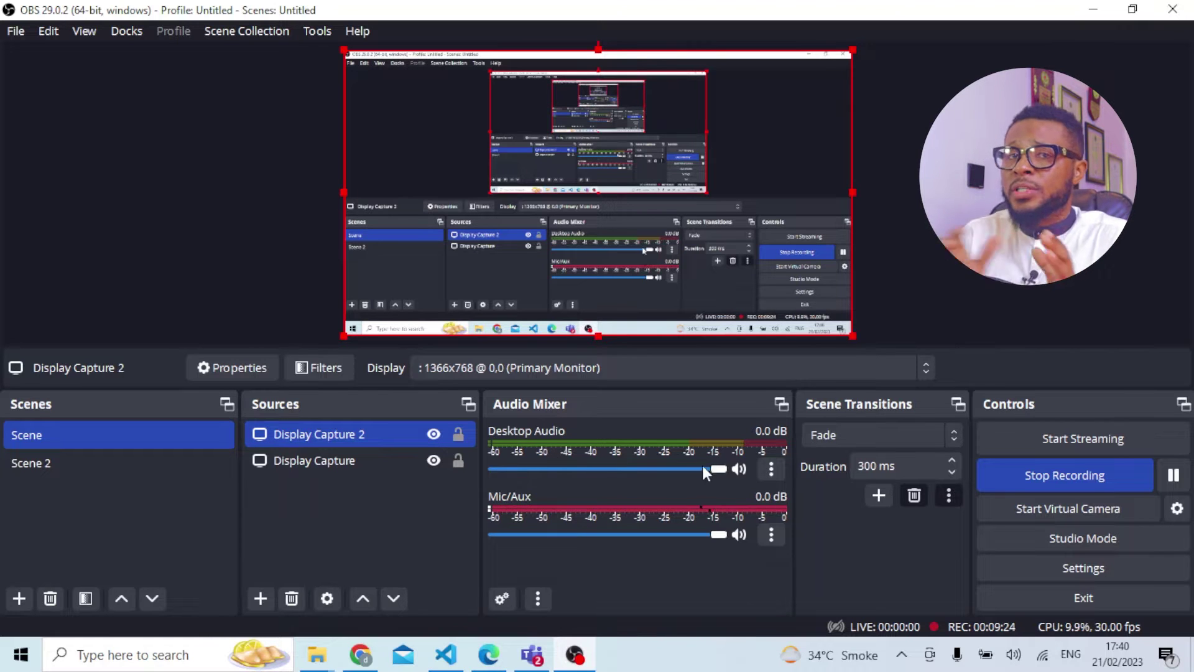
# Step: Mute the Mic/Aux and Desktop Audio channels in the audio mixer, then unmute both
pyautogui.click(739, 534)
pyautogui.click(738, 471)
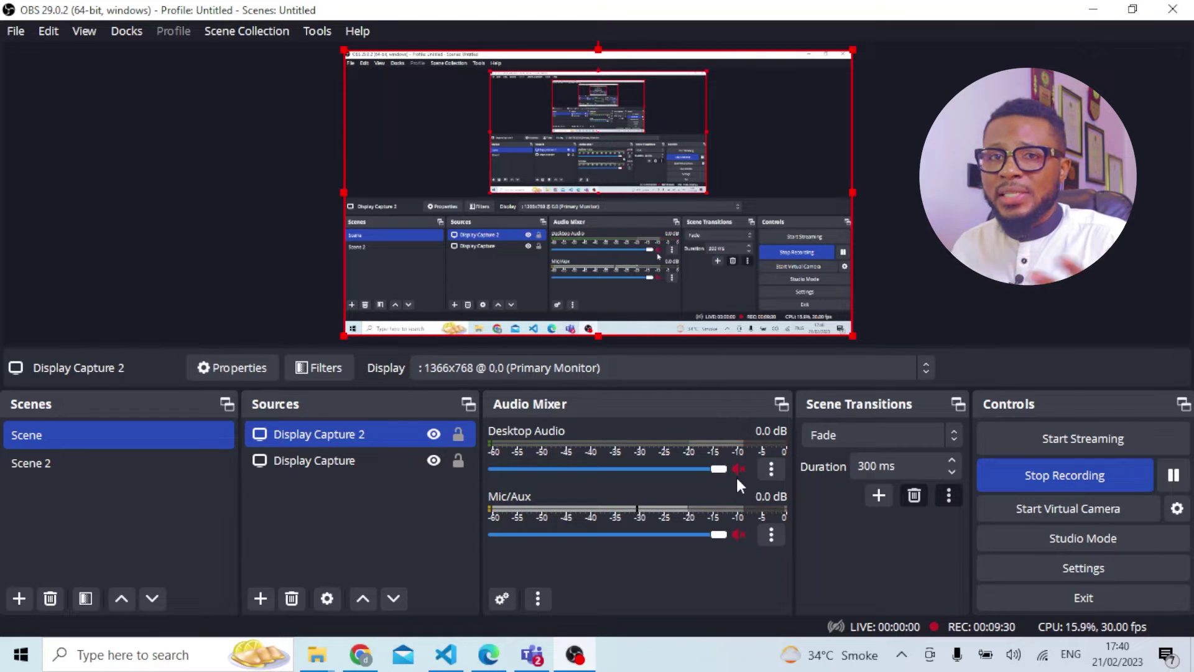
pyautogui.click(738, 534)
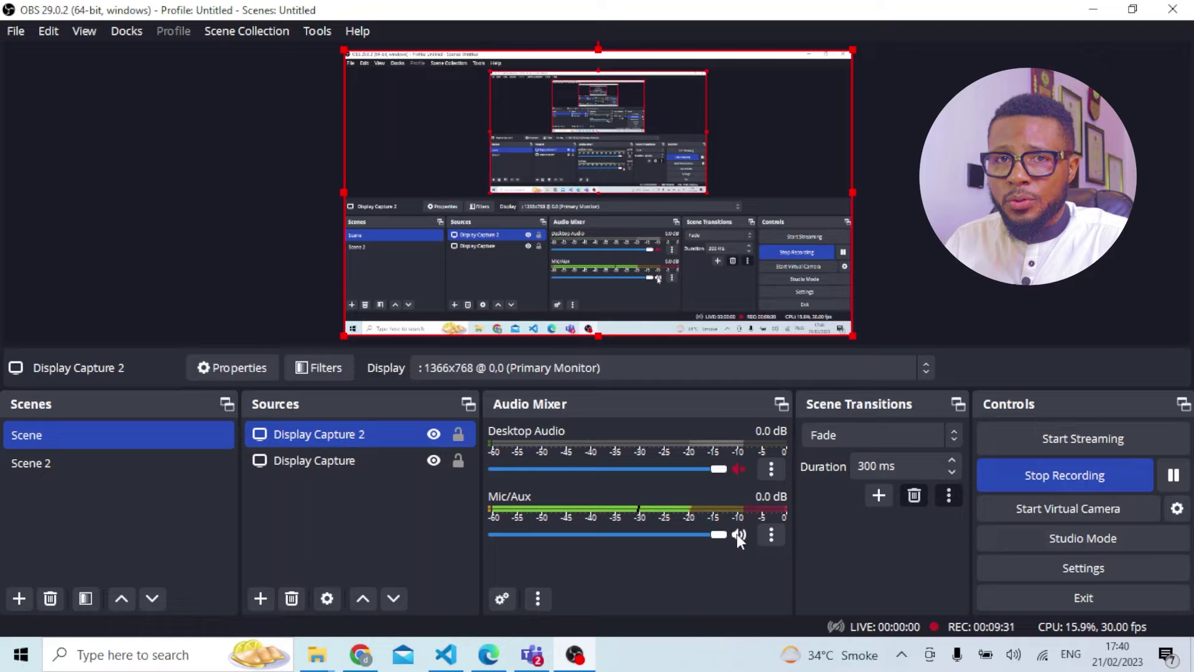
pyautogui.click(738, 470)
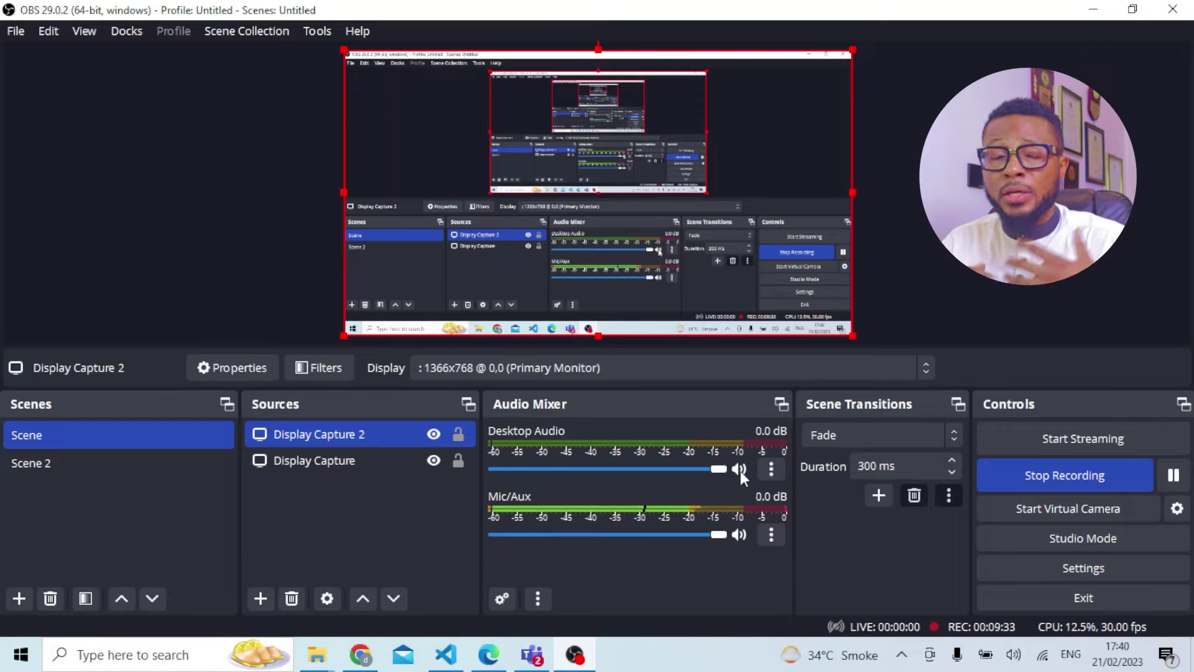
pyautogui.click(733, 535)
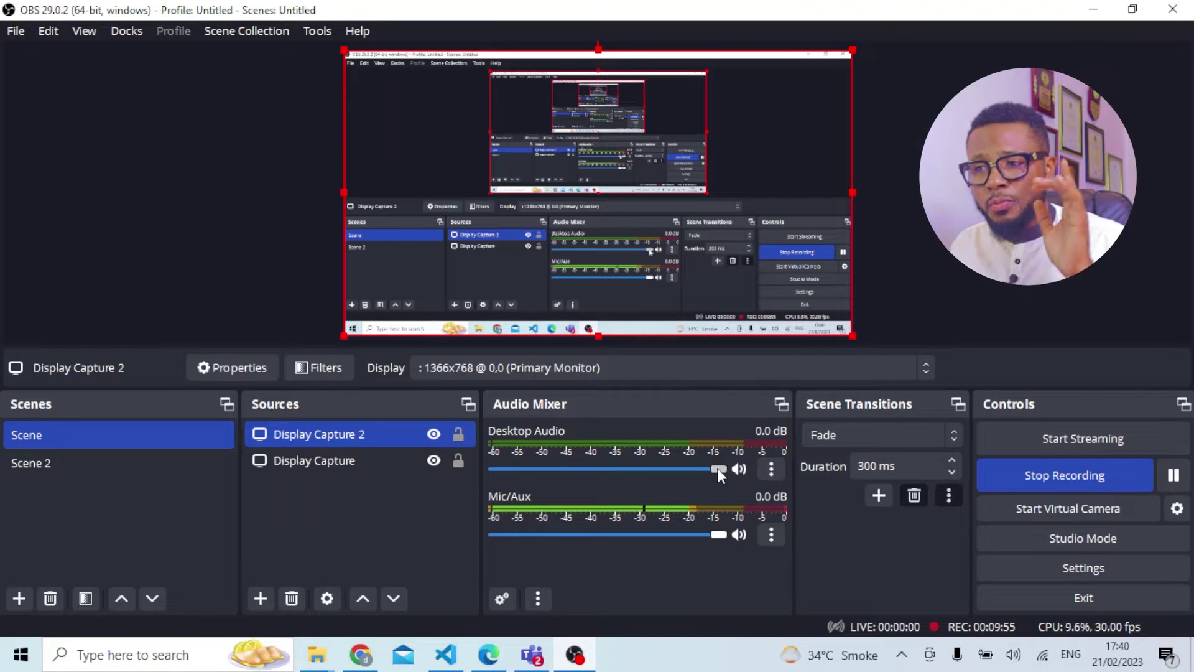
pyautogui.moveTo(718, 468)
pyautogui.mouseDown()
pyautogui.moveTo(696, 472)
pyautogui.moveTo(721, 472)
pyautogui.mouseUp()
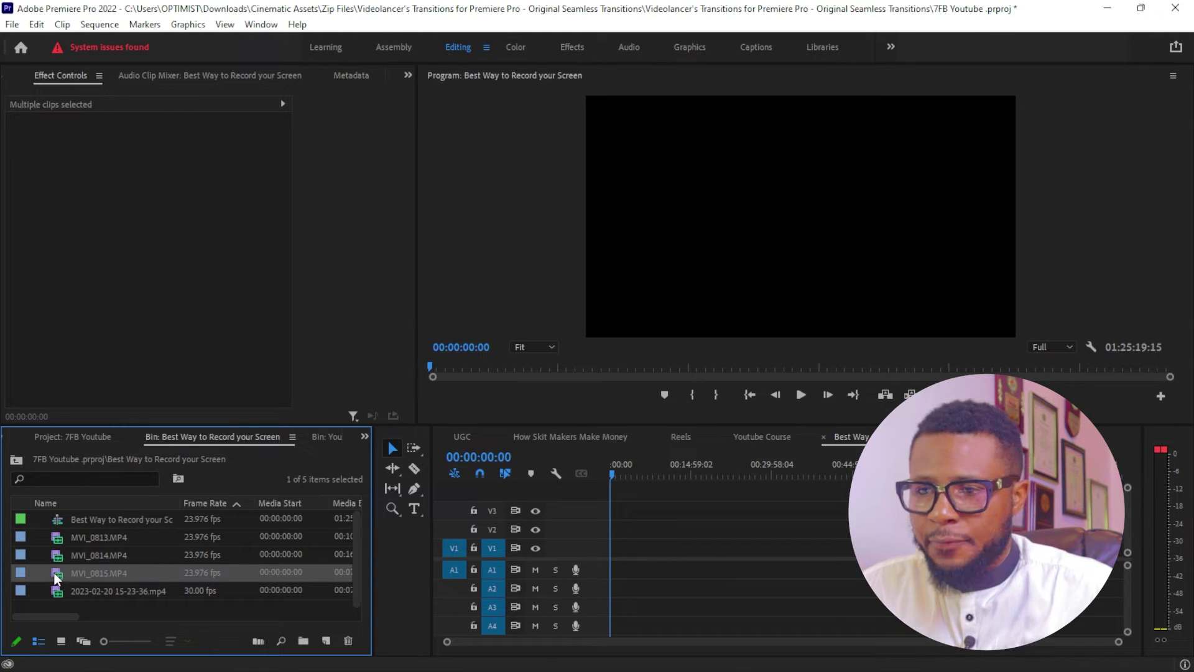
pyautogui.moveTo(54, 577); pyautogui.dragTo(615, 540)
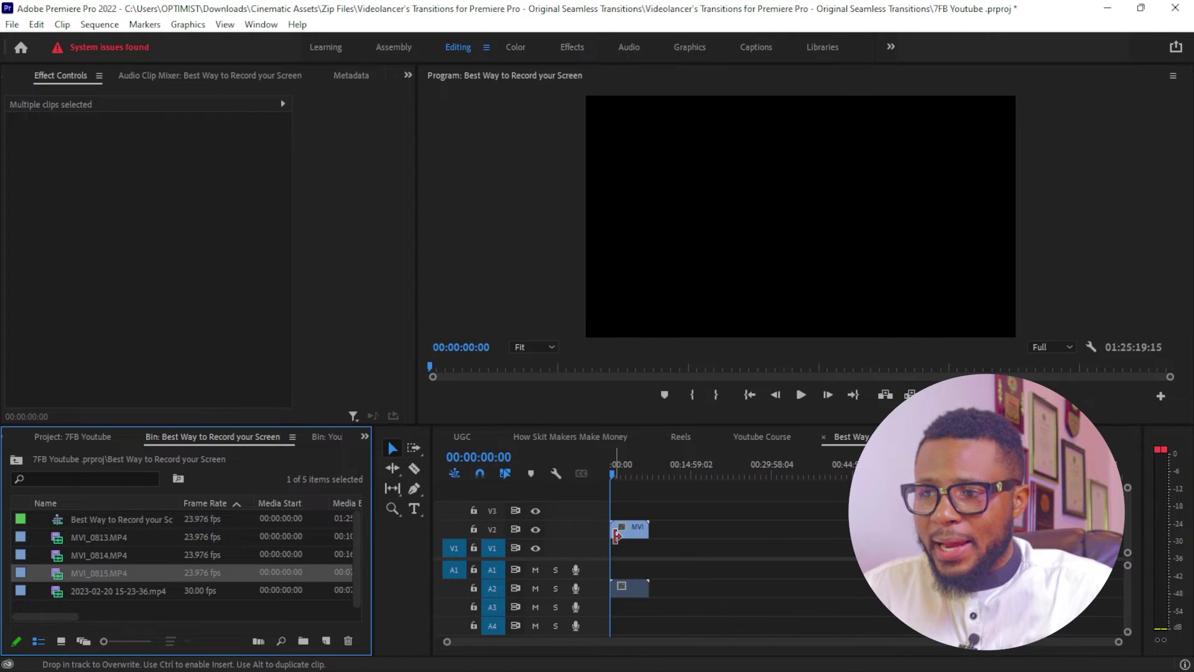
pyautogui.moveTo(54, 592); pyautogui.dragTo(598, 560)
pyautogui.moveTo(628, 530); pyautogui.dragTo(687, 533)
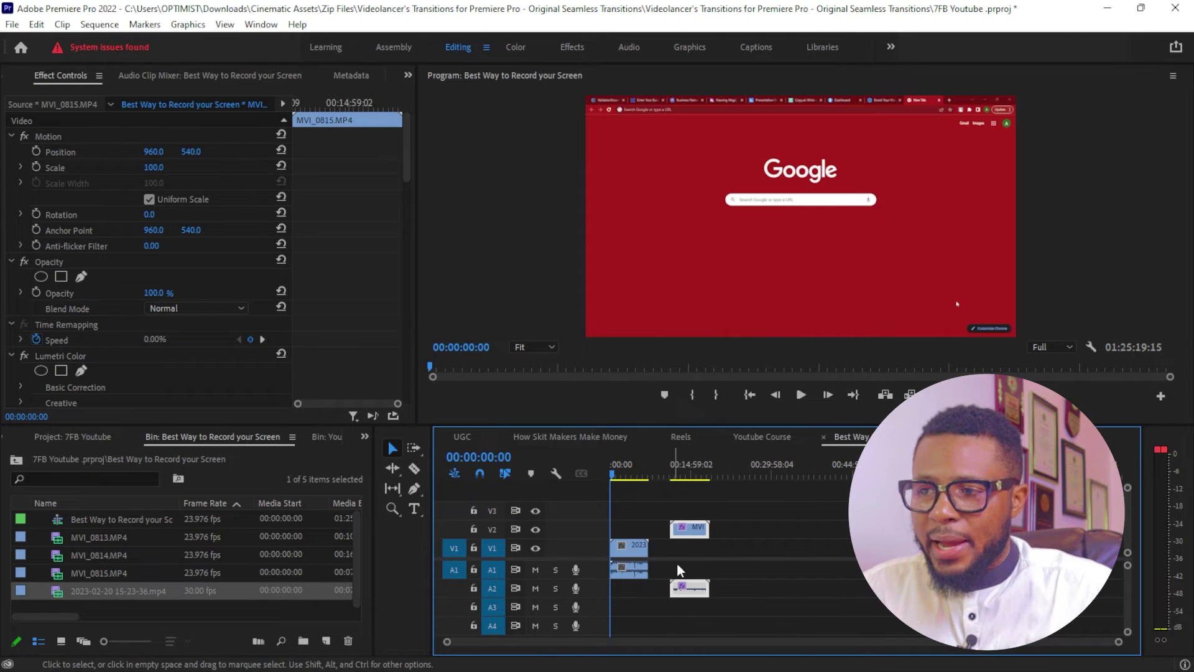
pyautogui.moveTo(641, 550); pyautogui.dragTo(701, 547)
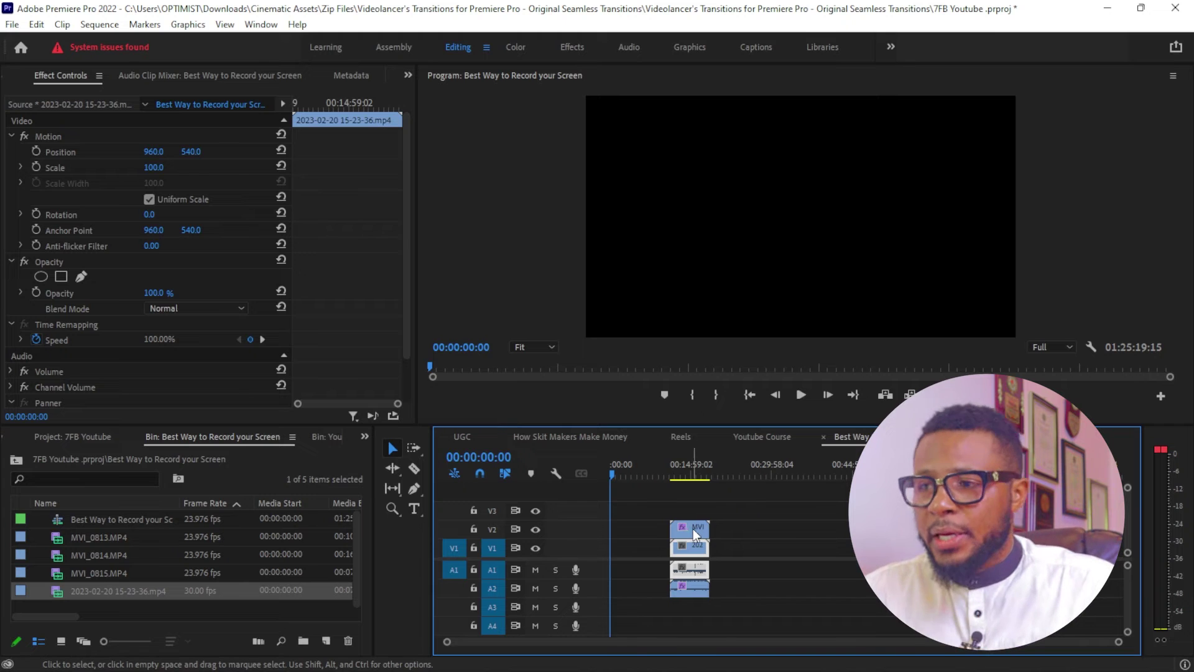
pyautogui.click(745, 527)
pyautogui.click(683, 467)
pyautogui.click(710, 466)
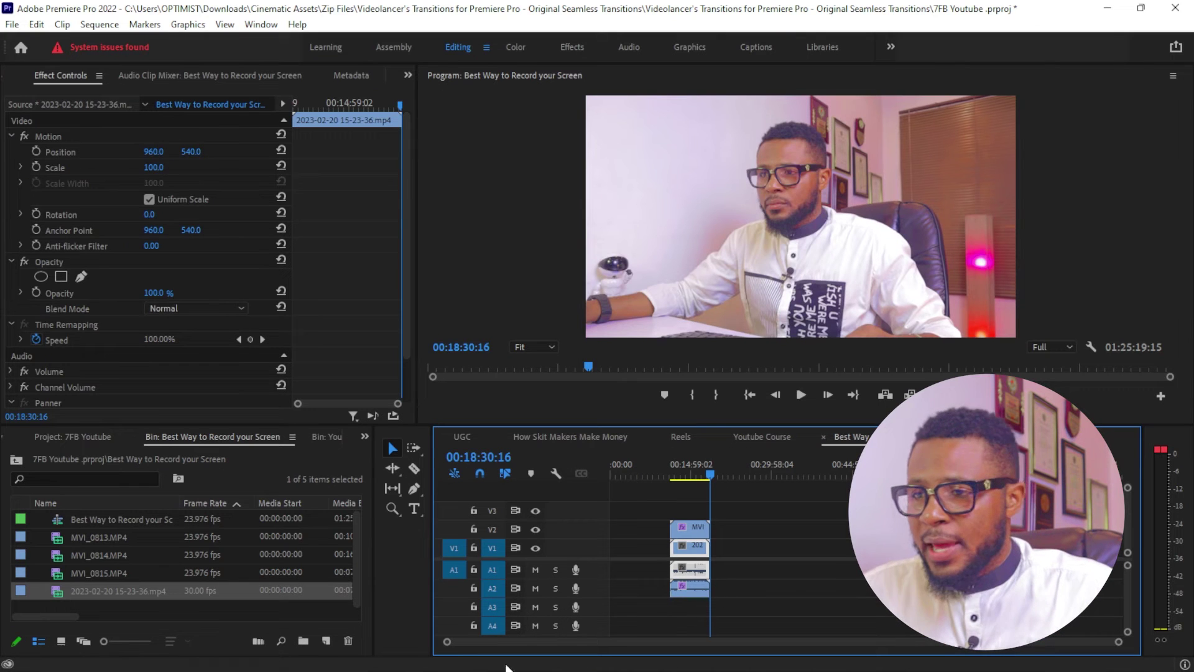
pyautogui.moveTo(1117, 641); pyautogui.dragTo(824, 642)
pyautogui.click(627, 470)
pyautogui.click(630, 474)
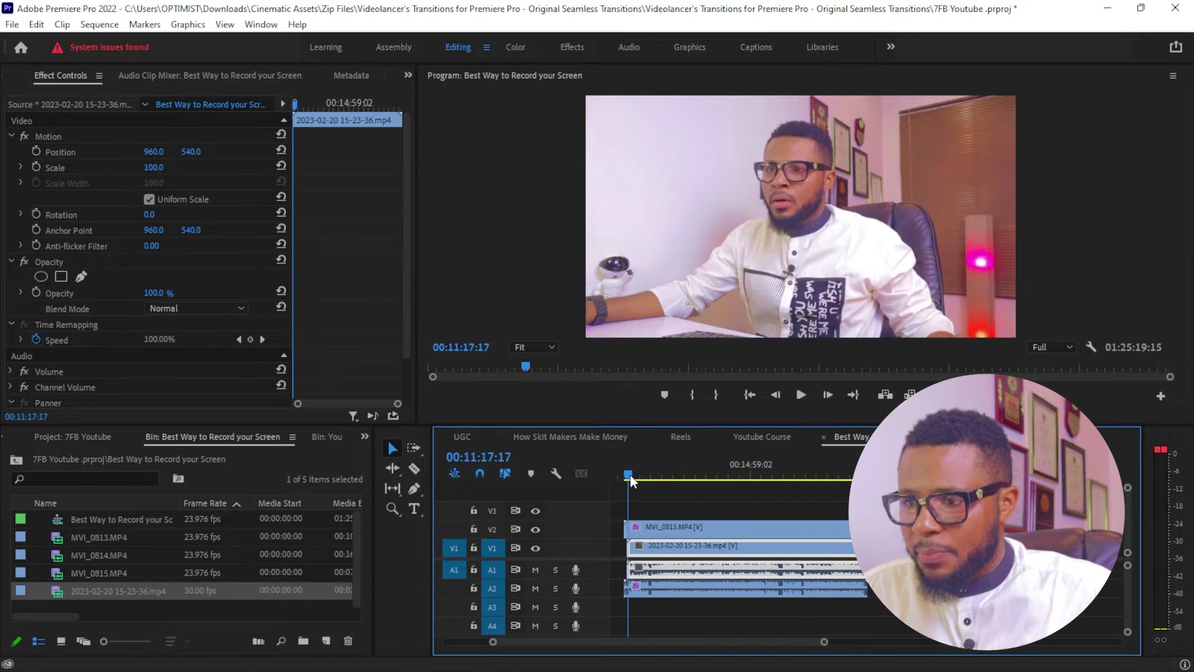
# Step: Shift MVI_0815.MP4 and its linked audio slightly earlier to line its waveform up with the screen recording's waveform
pyautogui.moveTo(830, 637); pyautogui.dragTo(722, 636)
pyautogui.moveTo(643, 640); pyautogui.dragTo(654, 641)
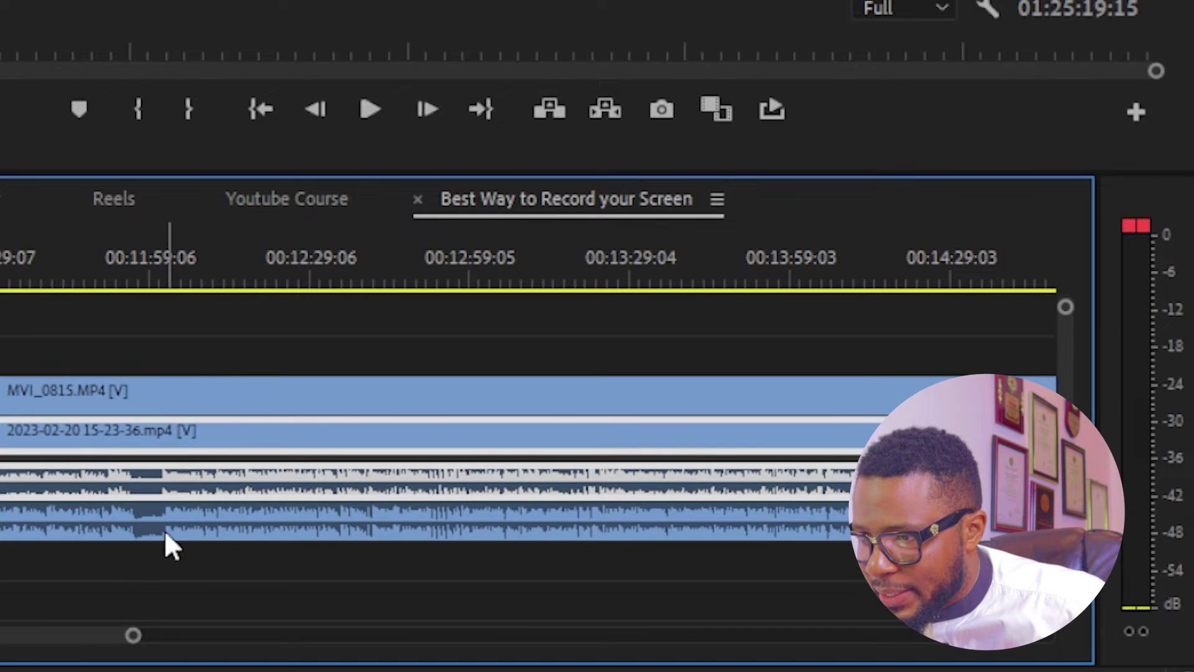
pyautogui.click(185, 529)
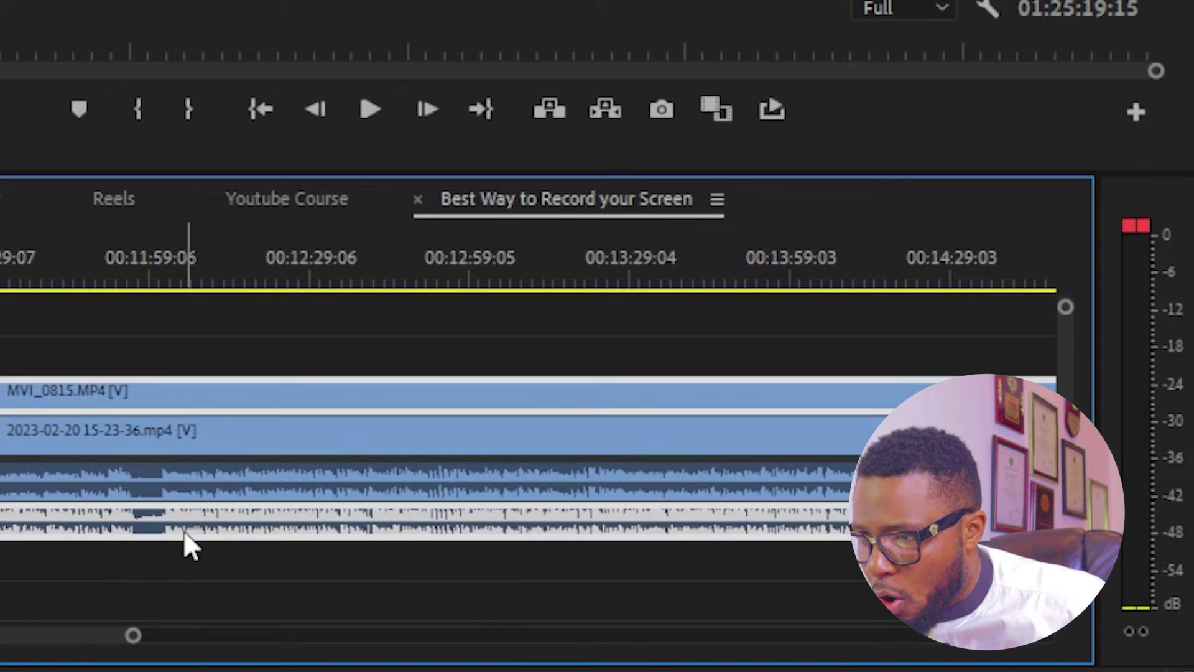
pyautogui.moveTo(67, 634); pyautogui.dragTo(57, 634)
pyautogui.moveTo(242, 280); pyautogui.dragTo(207, 295)
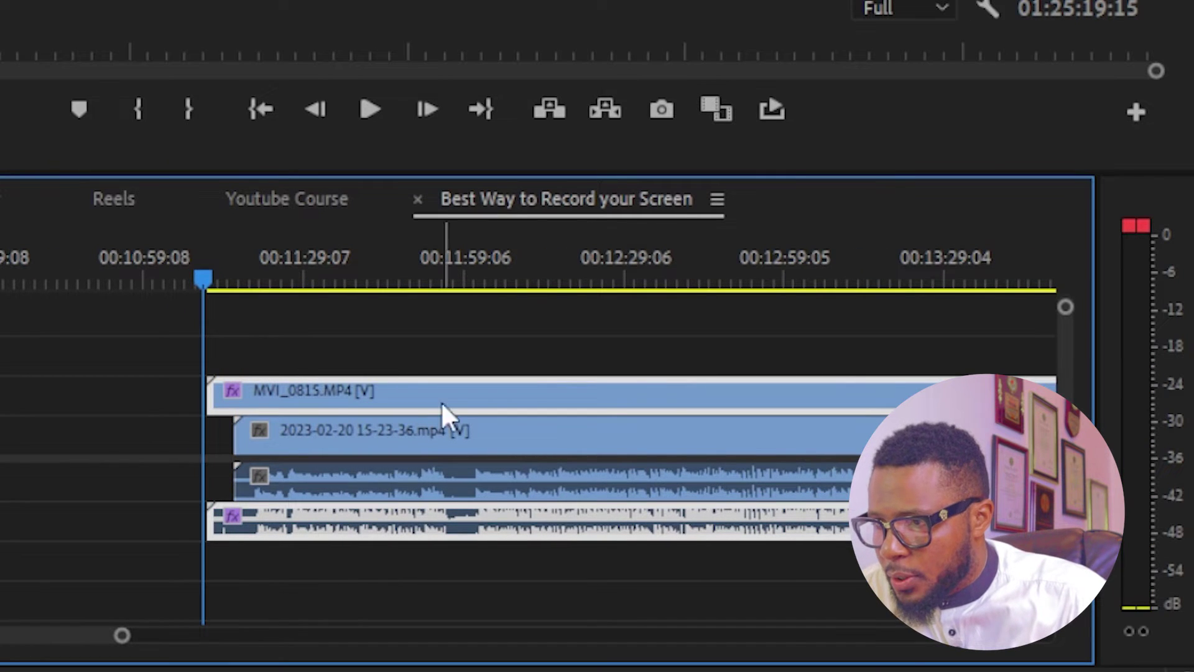
pyautogui.moveTo(569, 529); pyautogui.dragTo(549, 526)
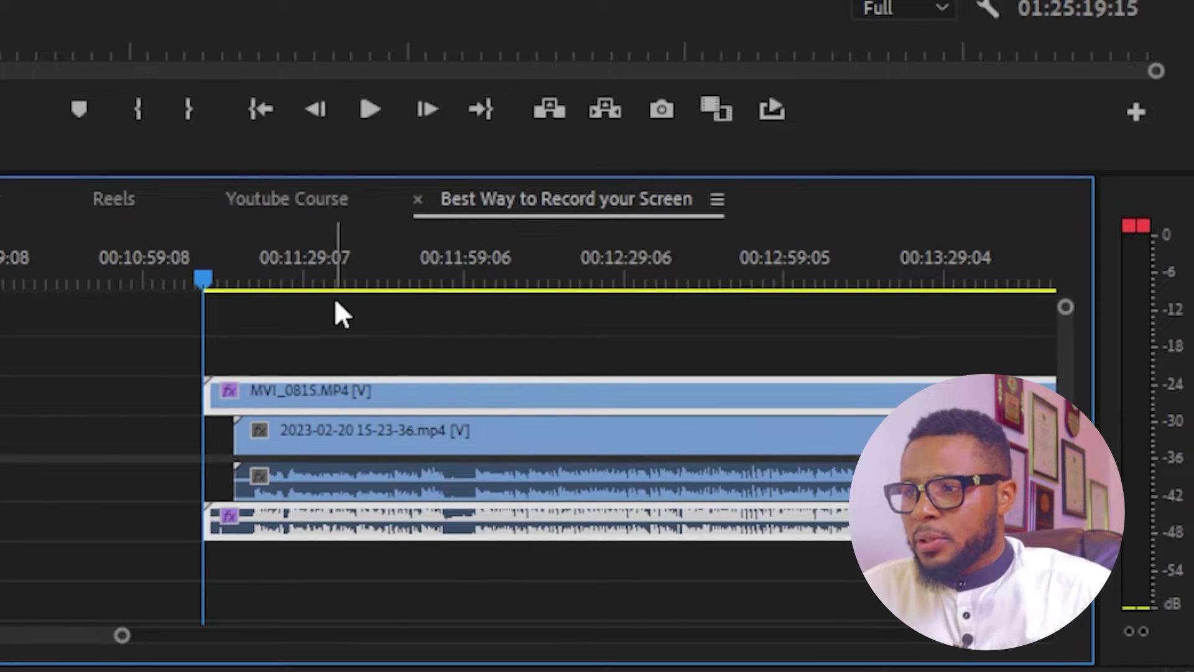
# Step: Play a short passage of the manually aligned clips near their start to check the audio sync
pyautogui.click(366, 278)
pyautogui.press('space')
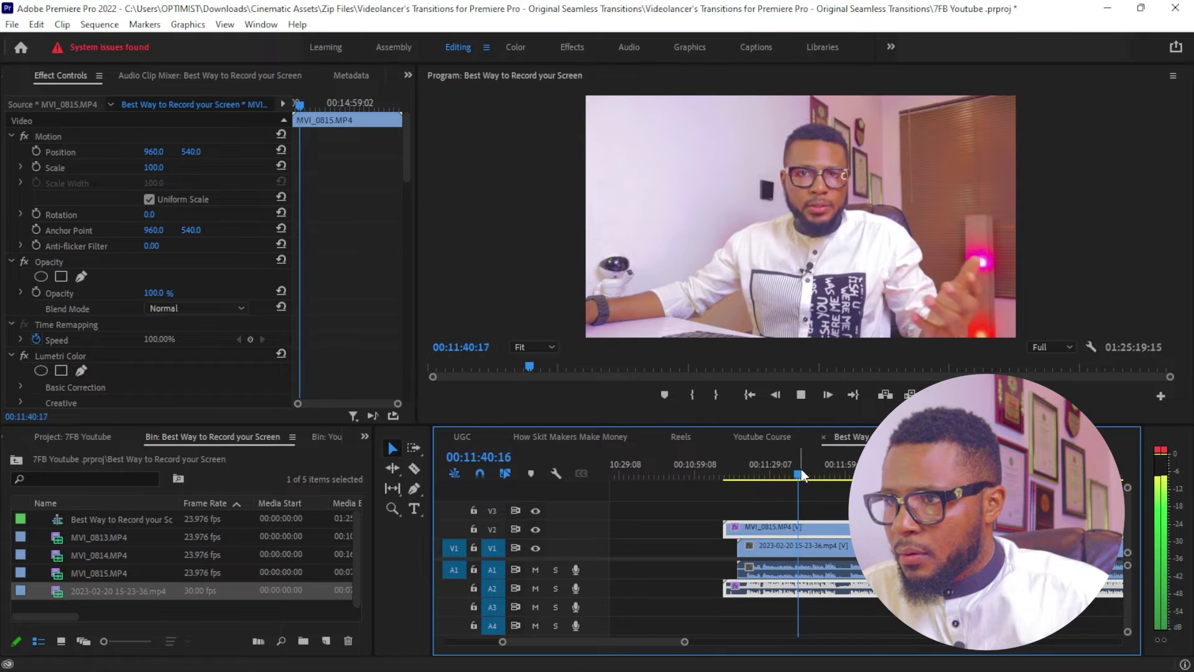
pyautogui.press('space')
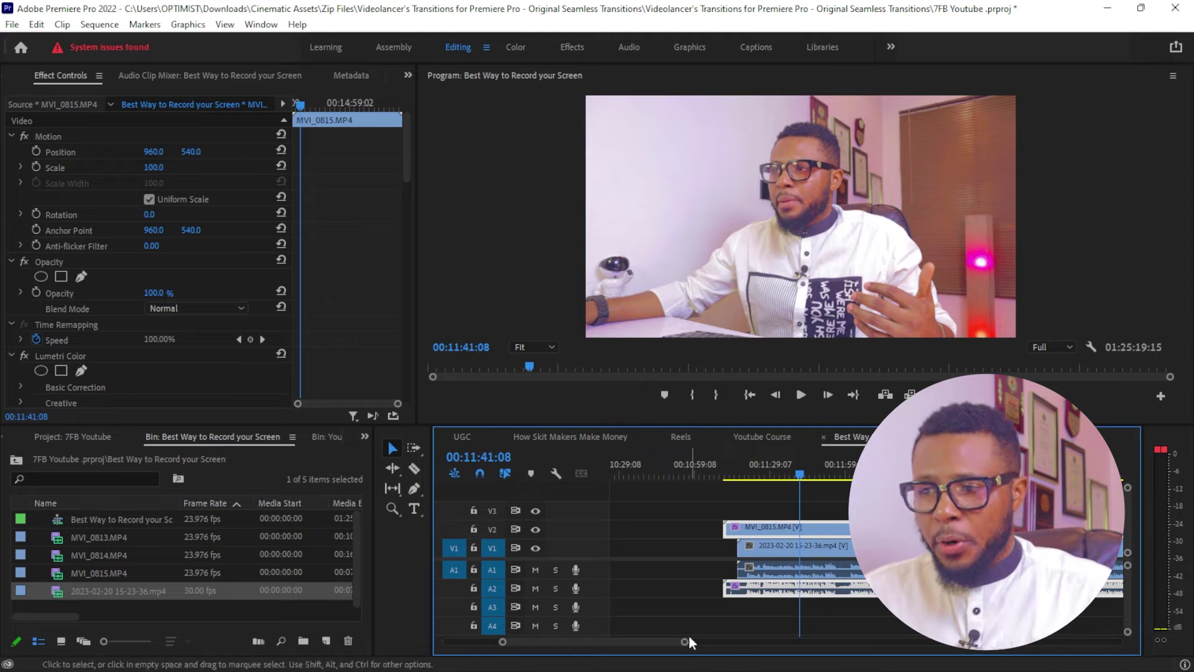
pyautogui.moveTo(684, 643); pyautogui.dragTo(795, 648)
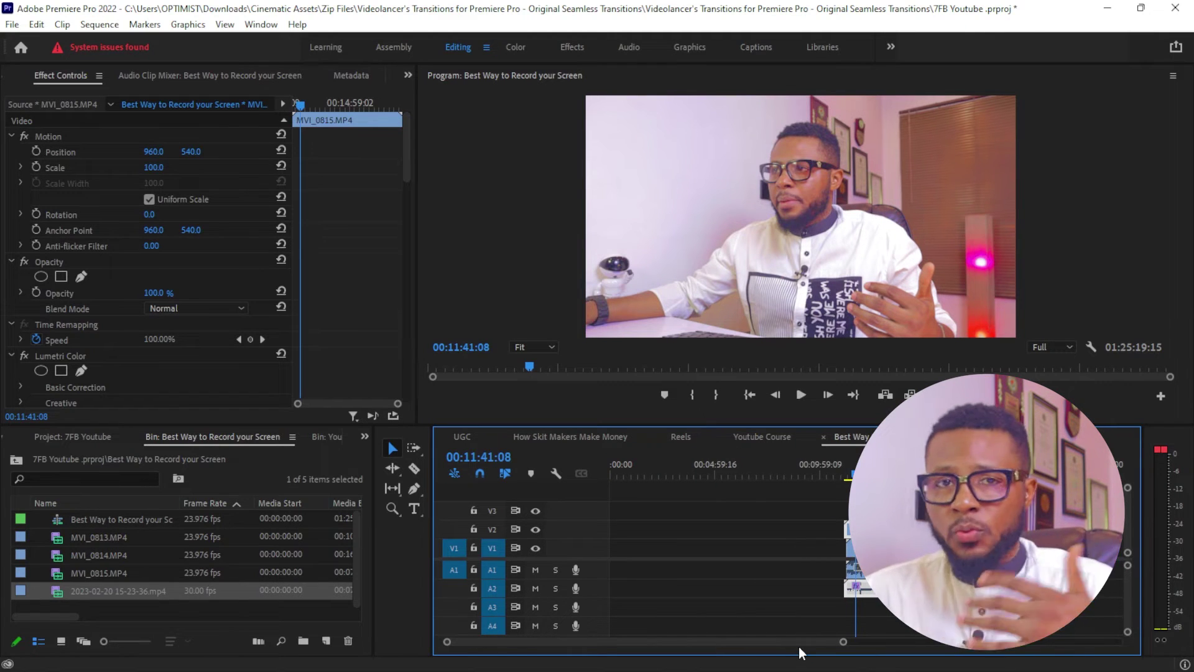
pyautogui.moveTo(844, 641); pyautogui.dragTo(891, 642)
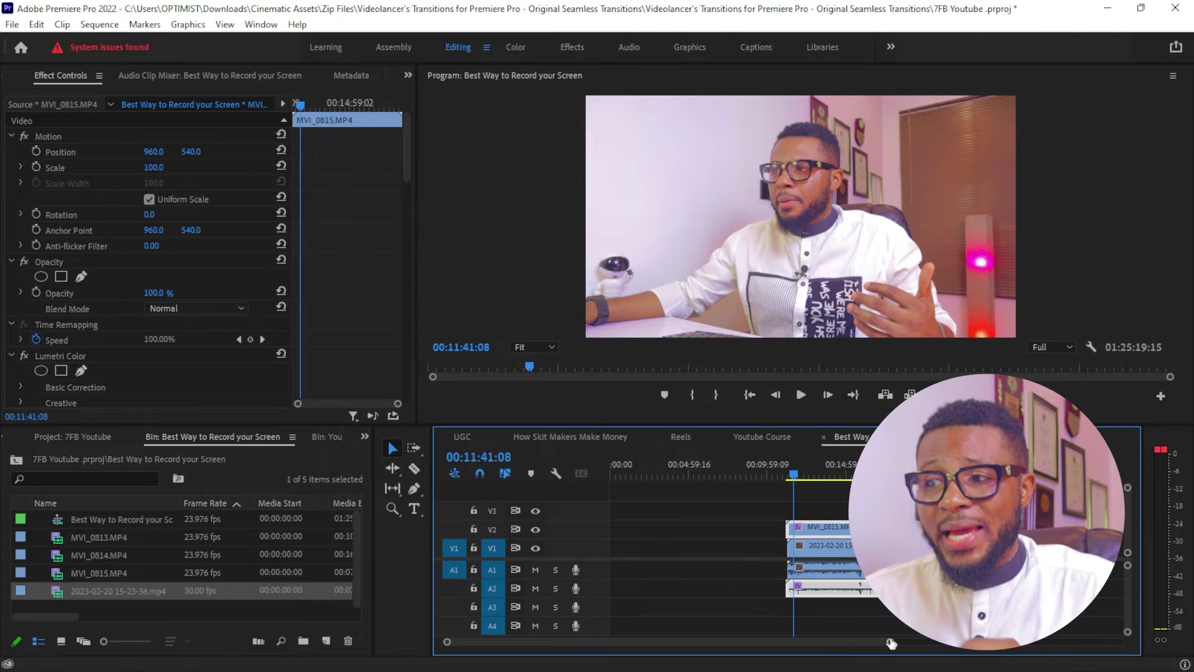
pyautogui.click(958, 514)
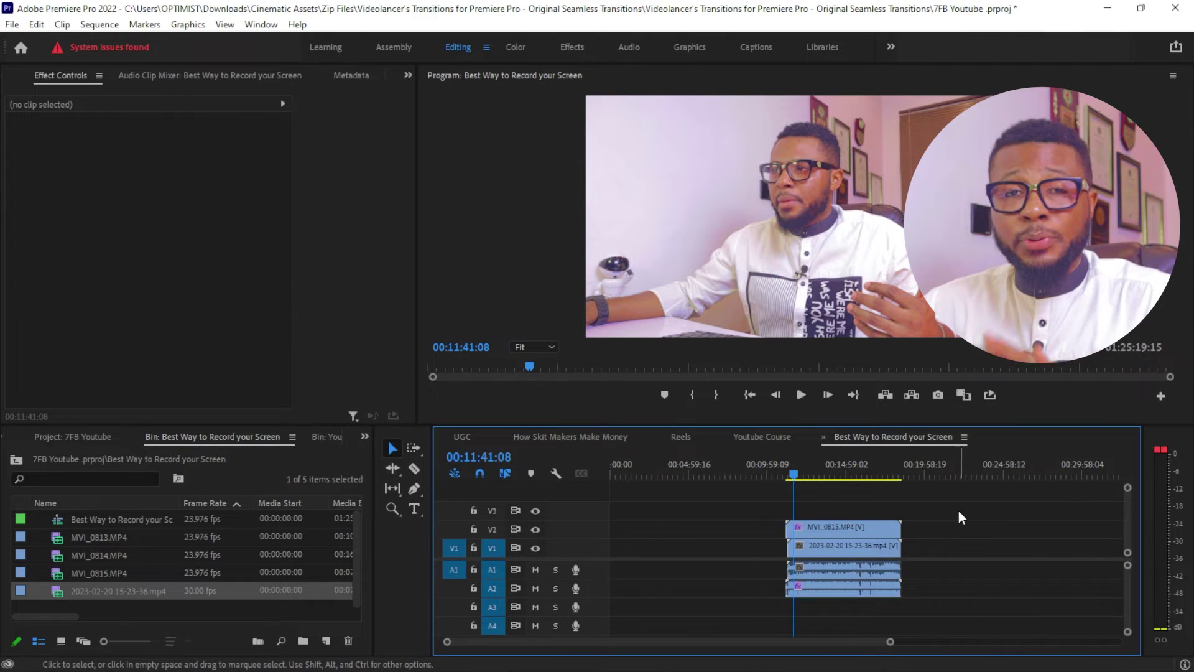
pyautogui.moveTo(971, 507); pyautogui.dragTo(801, 563)
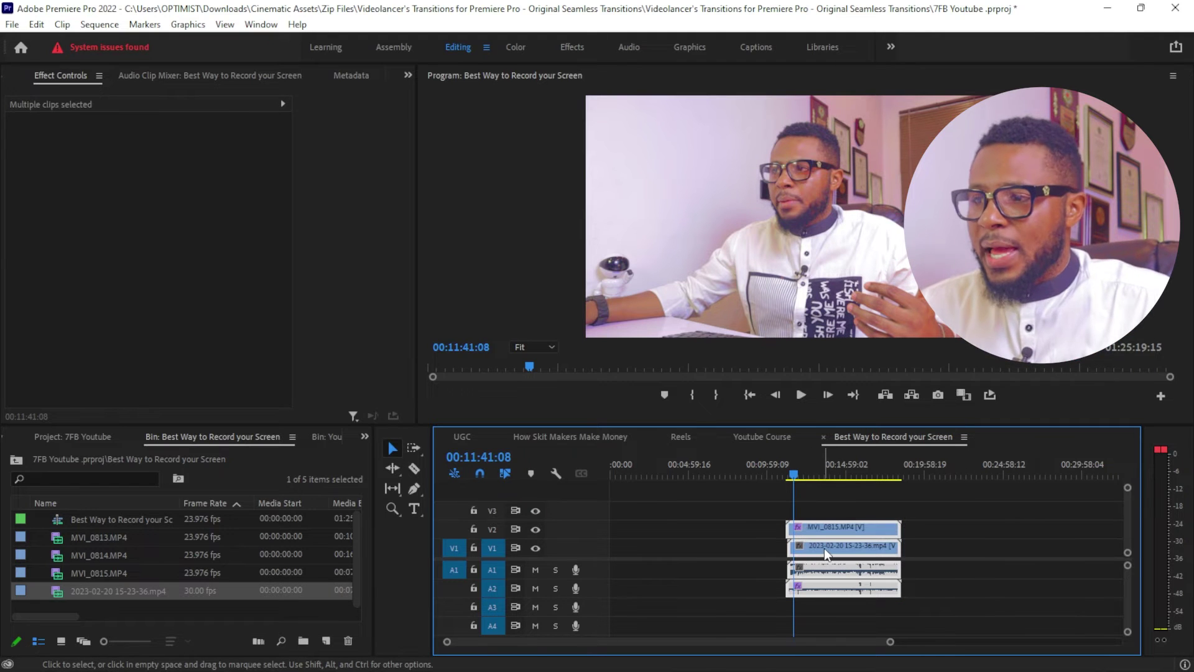
pyautogui.rightClick(823, 549)
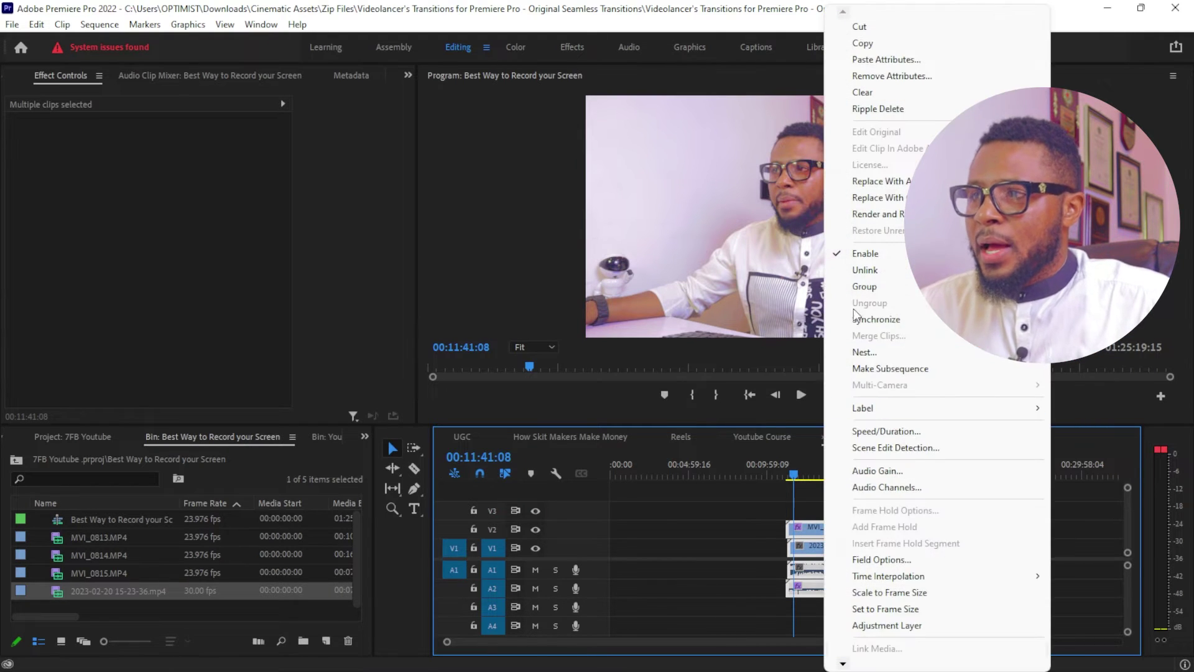
pyautogui.click(899, 320)
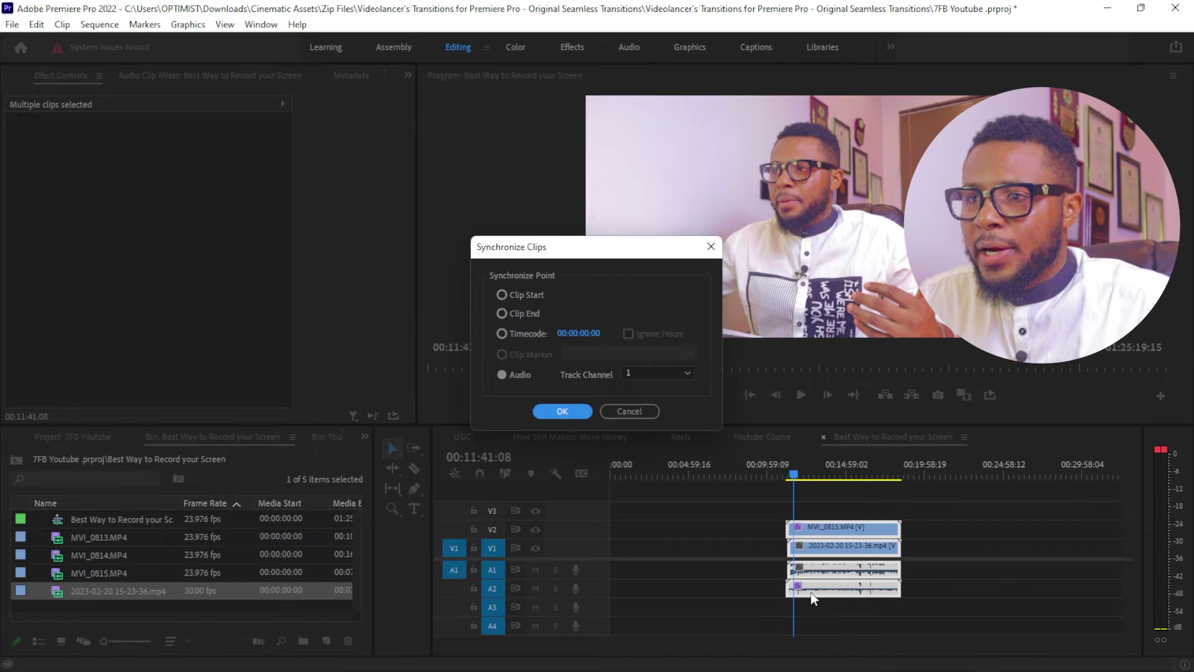
pyautogui.press('Return')
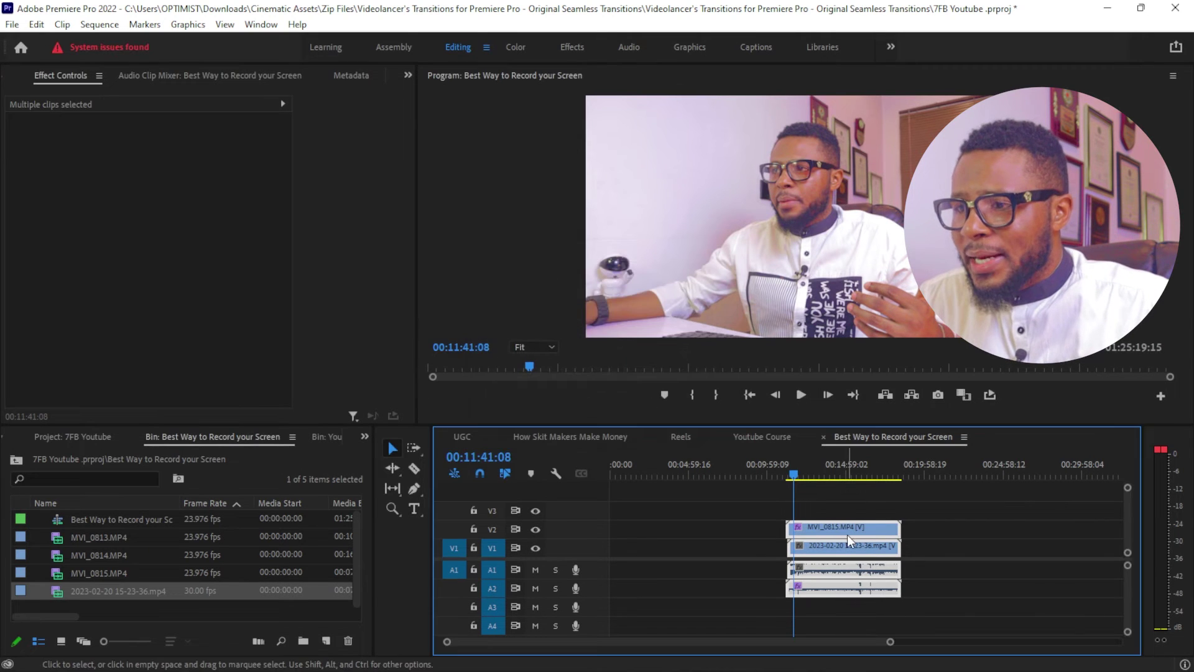
# Step: Run Synchronize again on the selected clips with Audio as the synchronize point and 1 as the track channel
pyautogui.rightClick(844, 530)
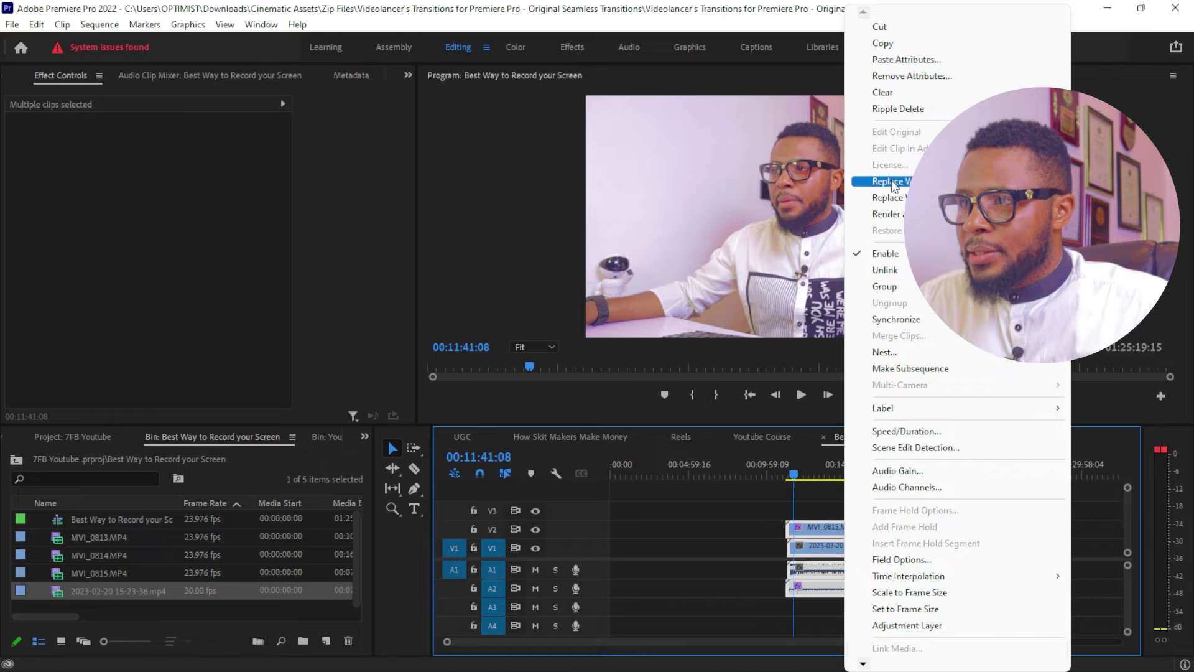
pyautogui.click(896, 320)
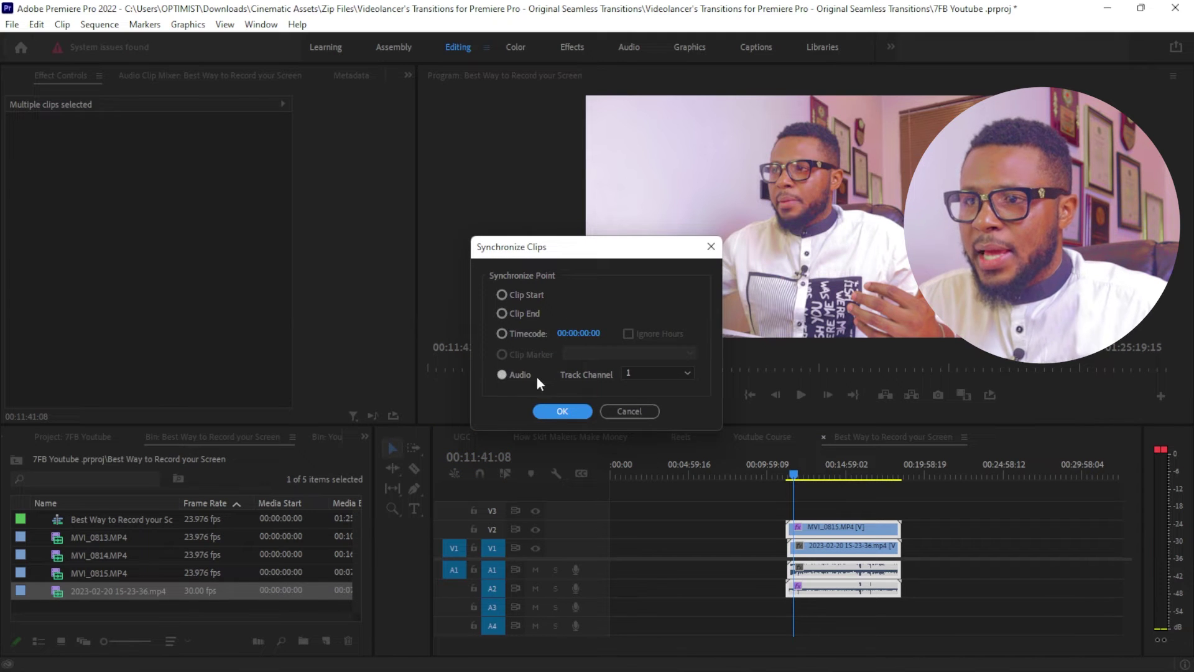
pyautogui.click(502, 374)
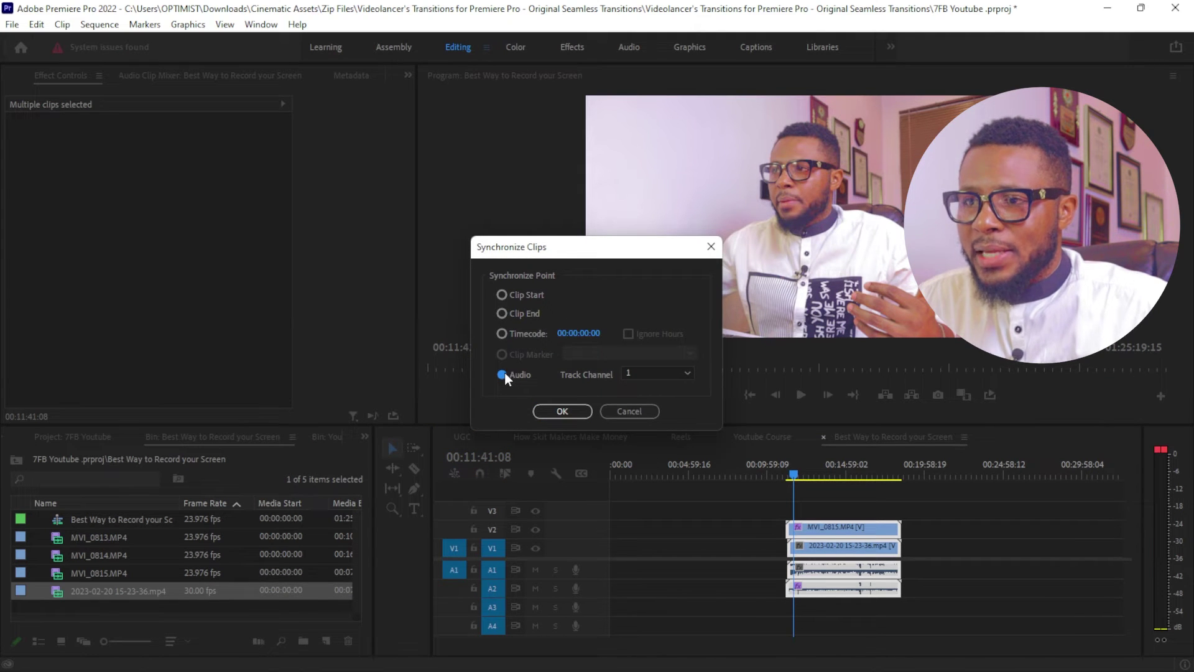
pyautogui.click(689, 372)
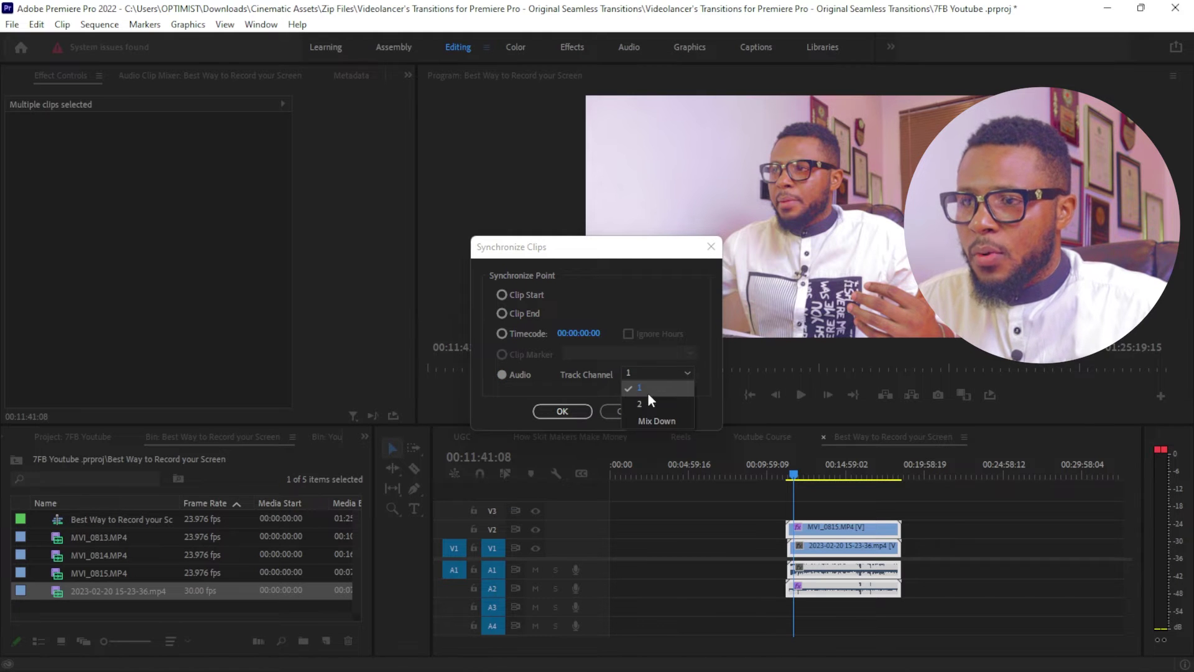
pyautogui.click(494, 381)
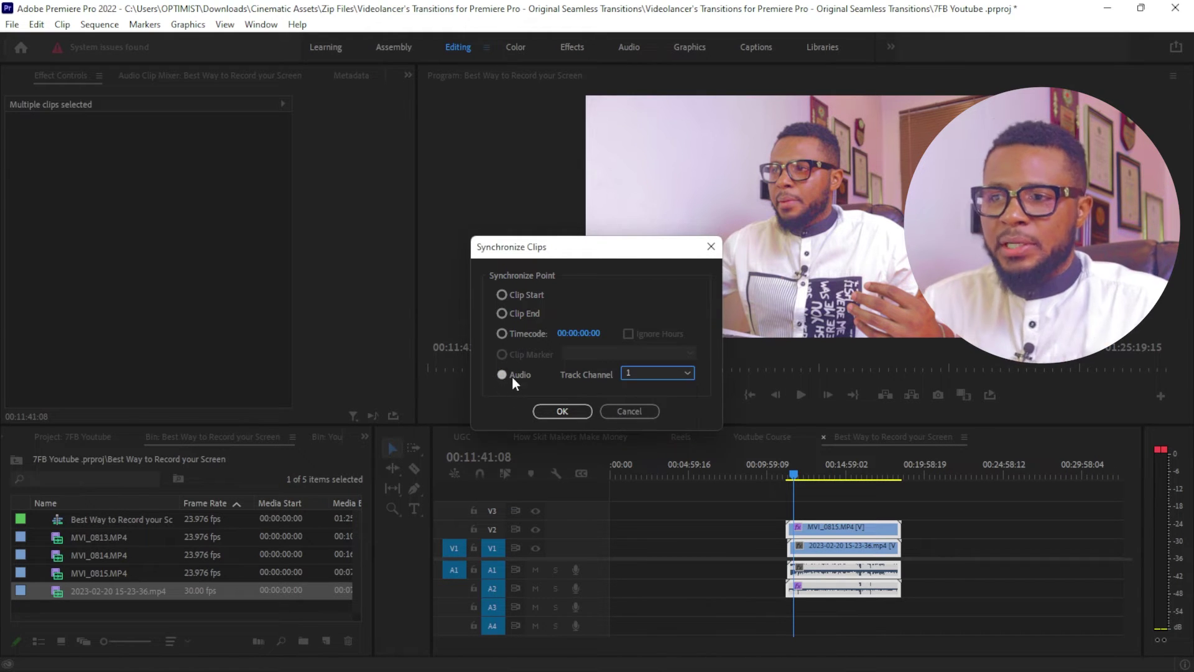
pyautogui.click(500, 374)
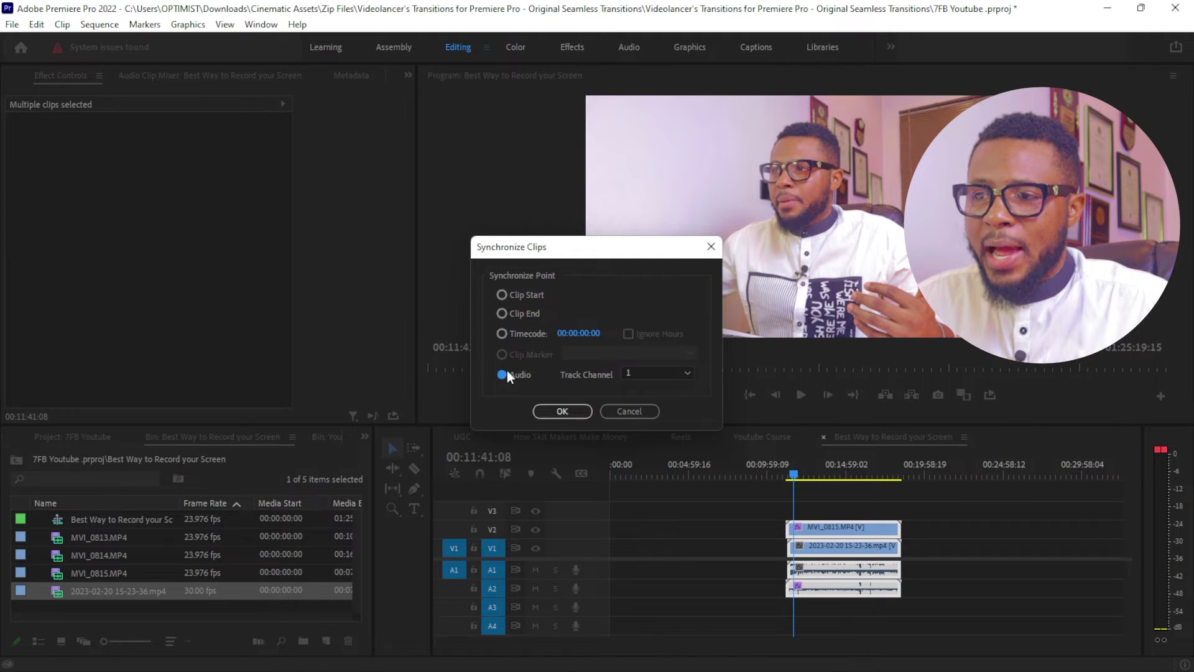
pyautogui.click(560, 411)
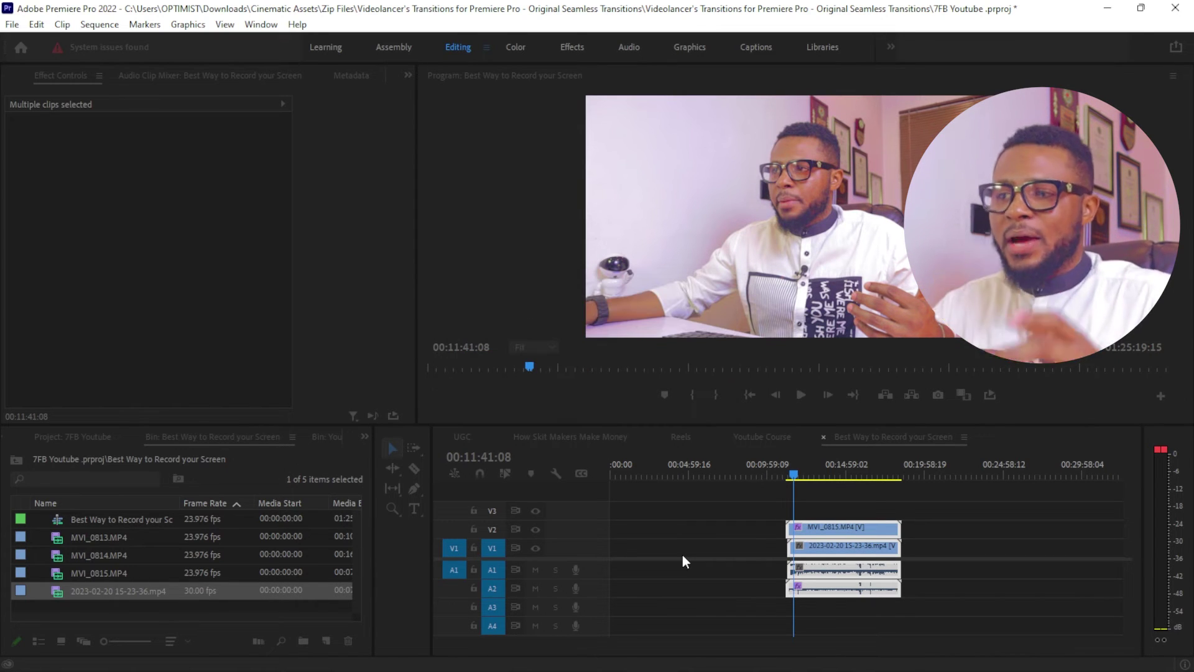
# Step: Play a short passage near the start of the synchronized clips to check that both audio tracks match
pyautogui.moveTo(891, 642); pyautogui.dragTo(739, 648)
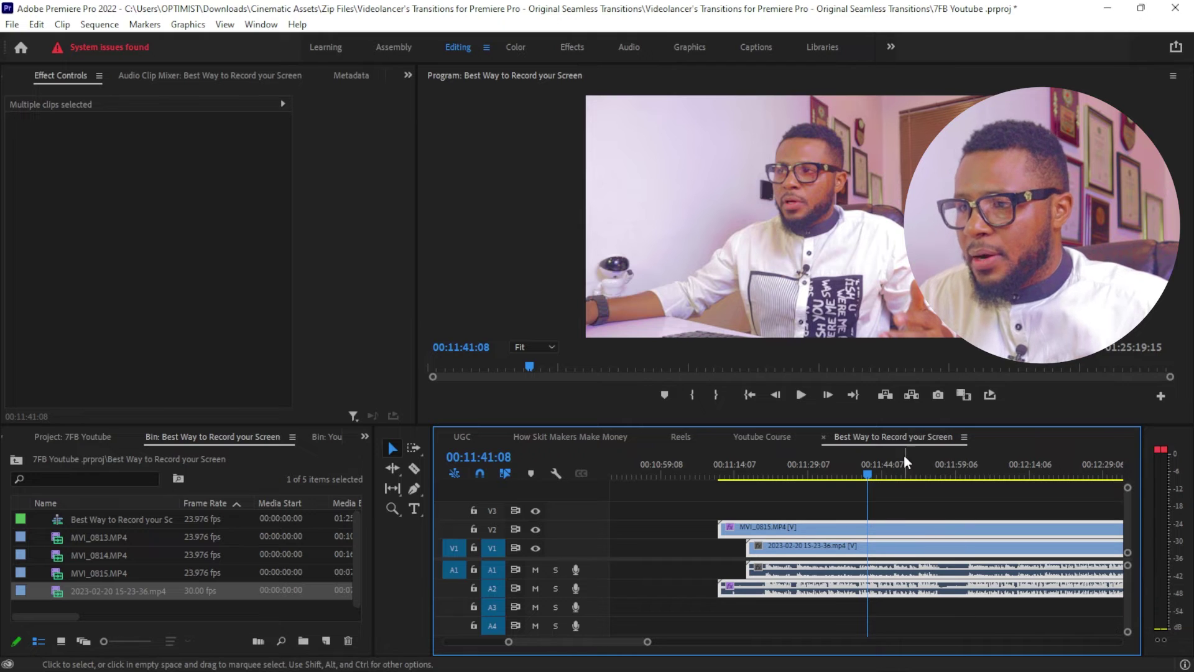
pyautogui.click(844, 468)
pyautogui.press('space')
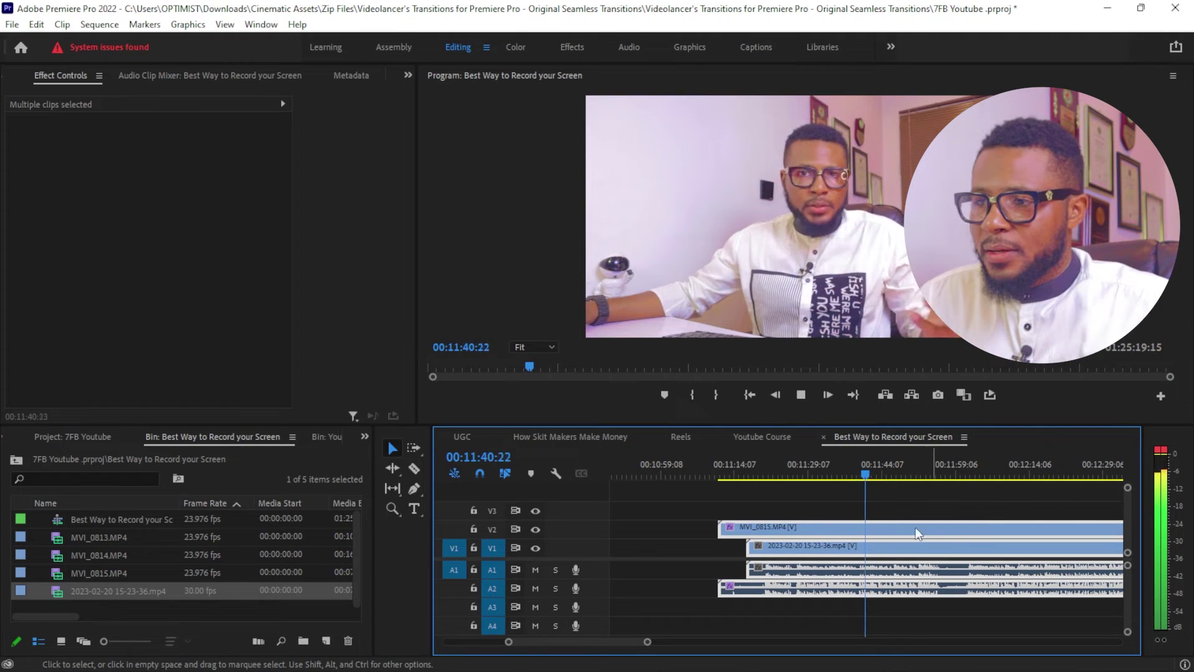
pyautogui.press('space')
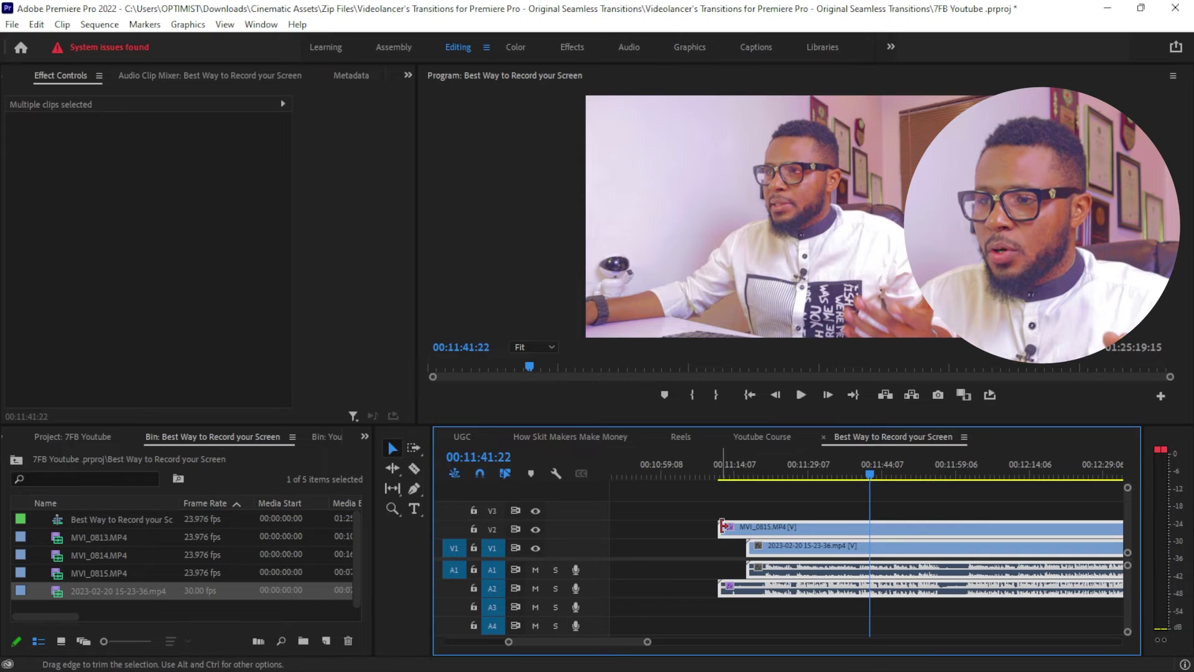
# Step: Trim the start of MVI_0815.MP4 to match the screen recording's start and ripple delete the empty gap before both clips
pyautogui.click(699, 514)
pyautogui.moveTo(721, 527); pyautogui.dragTo(747, 527)
pyautogui.rightClick(698, 529)
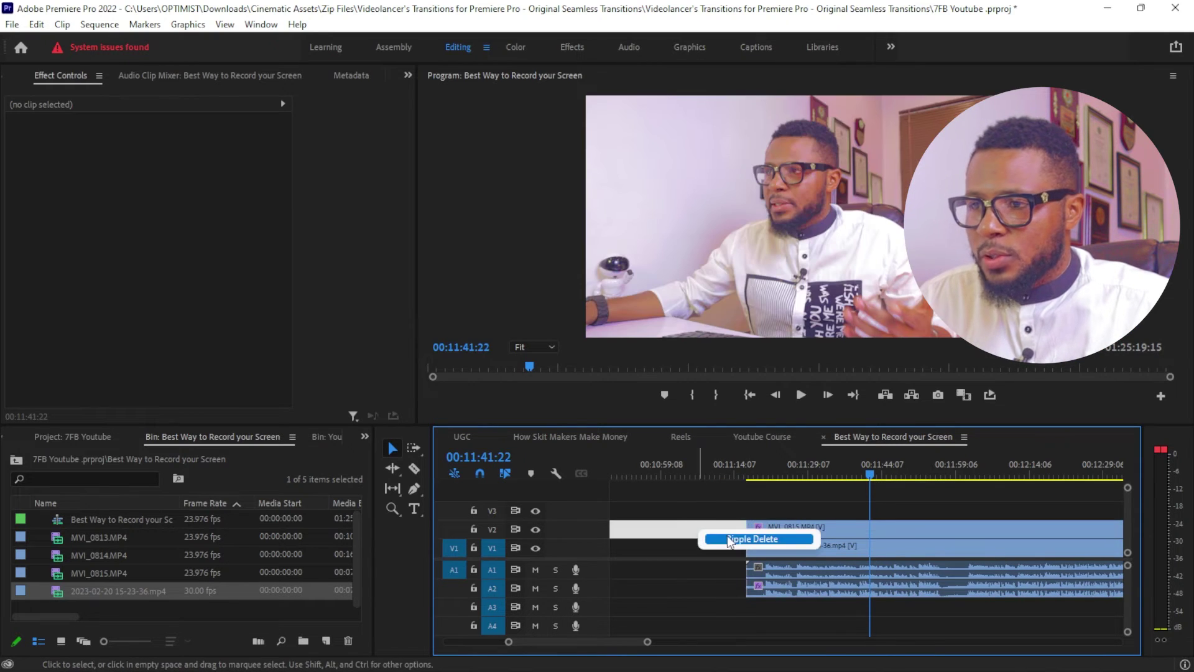
pyautogui.click(730, 540)
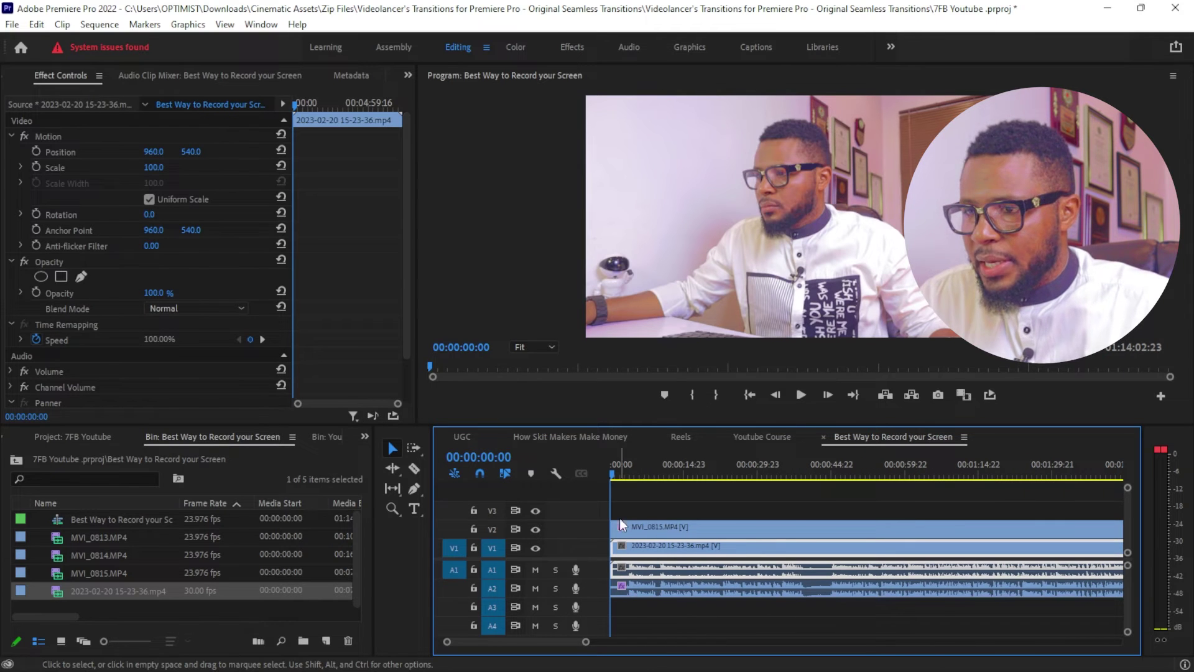
pyautogui.click(728, 499)
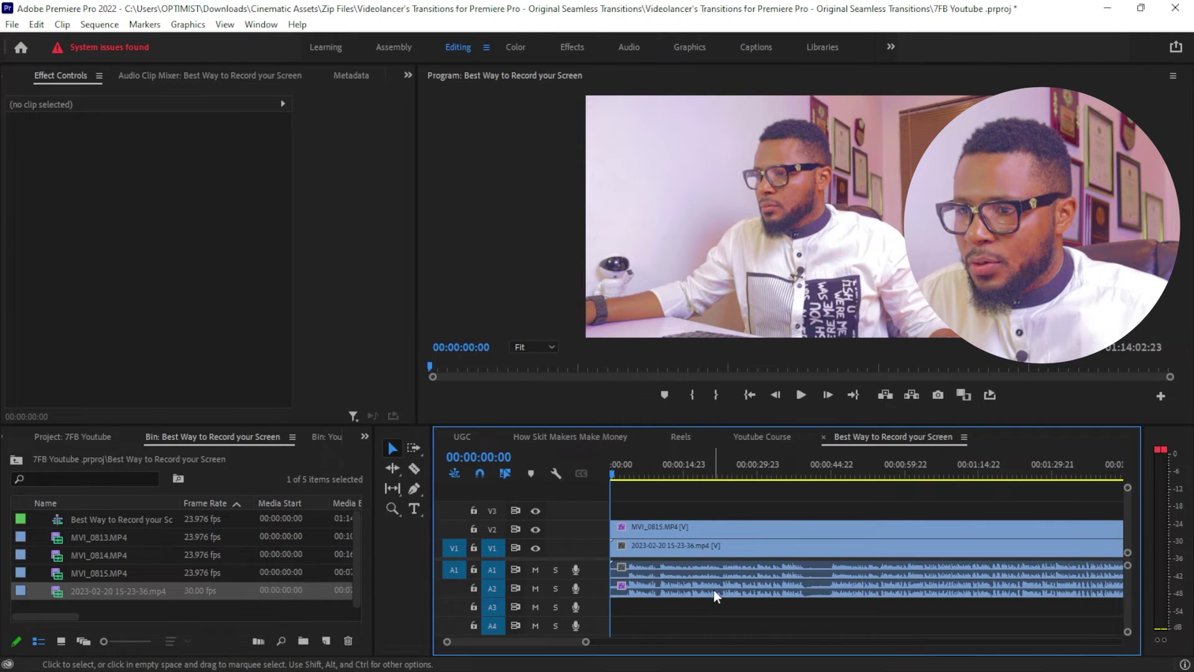
# Step: Try to move MVI_0815.MP4's audio from A2 to A1, and lock track V1 to select only the screen recording's audio
pyautogui.click(714, 593)
pyautogui.moveTo(714, 589); pyautogui.dragTo(707, 569)
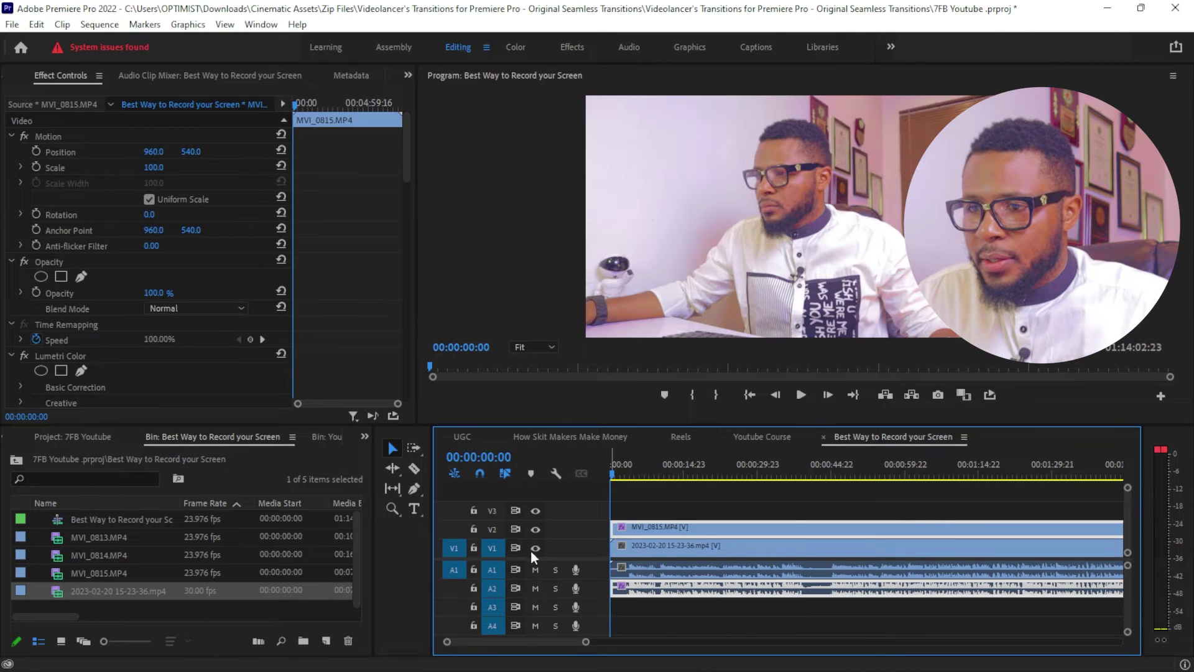
pyautogui.click(469, 545)
pyautogui.click(648, 575)
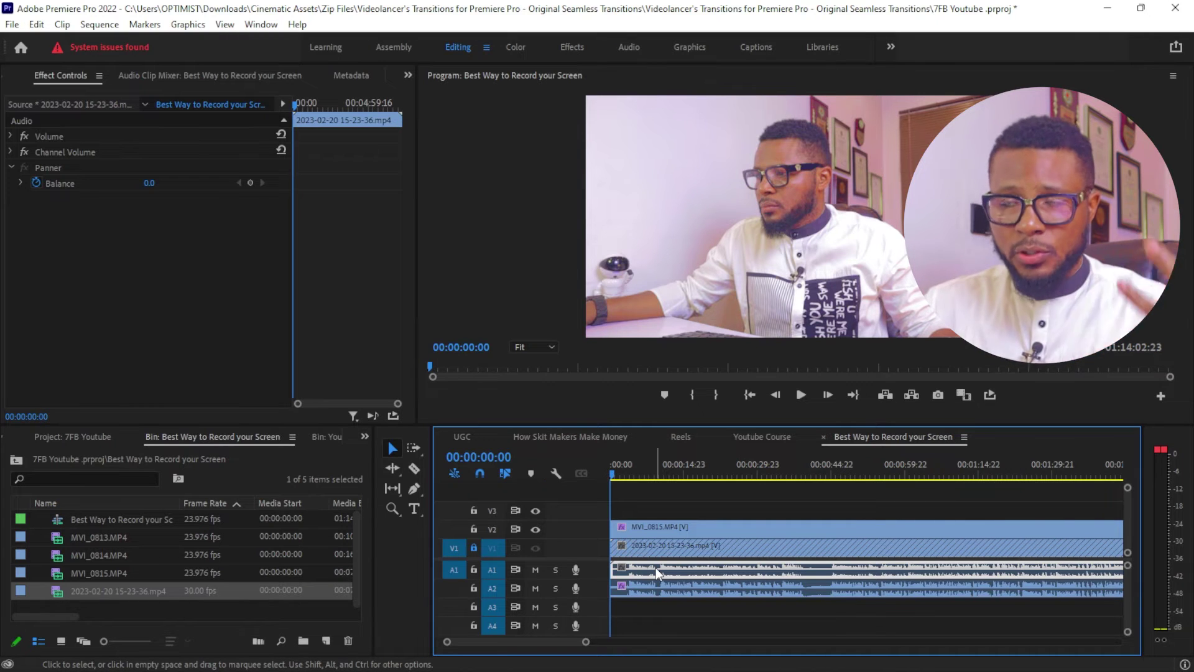
# Step: Play a short passage from about 00:00:51 to listen to the two audio tracks together
pyautogui.click(859, 471)
pyautogui.press('space')
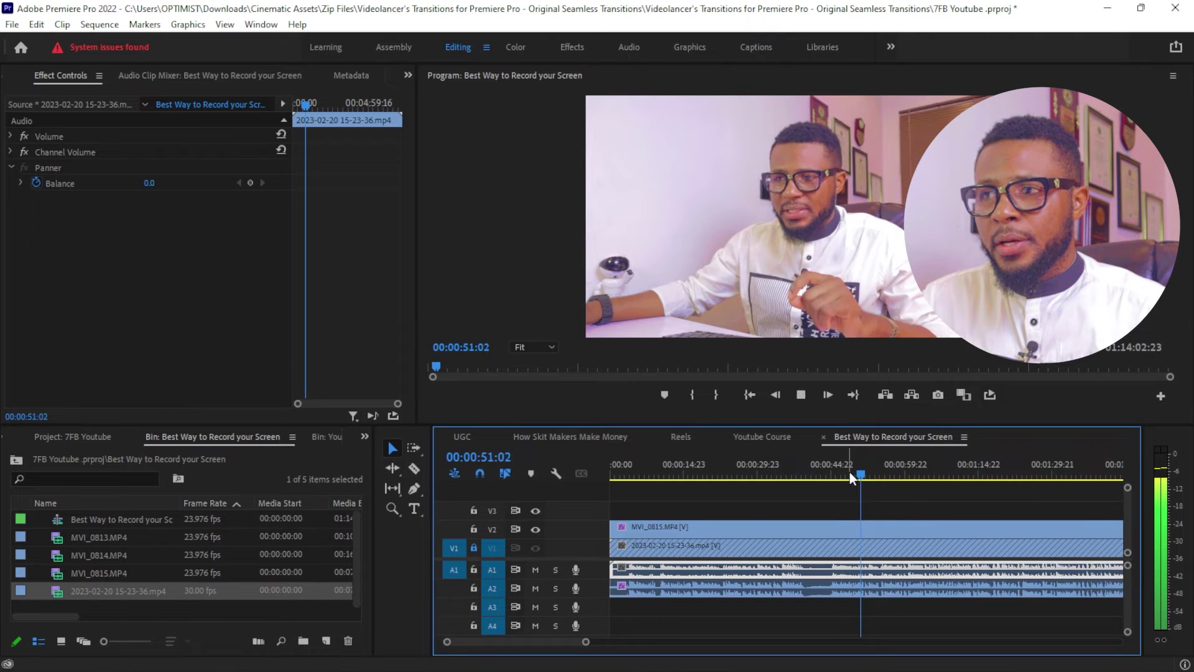
pyautogui.press('space')
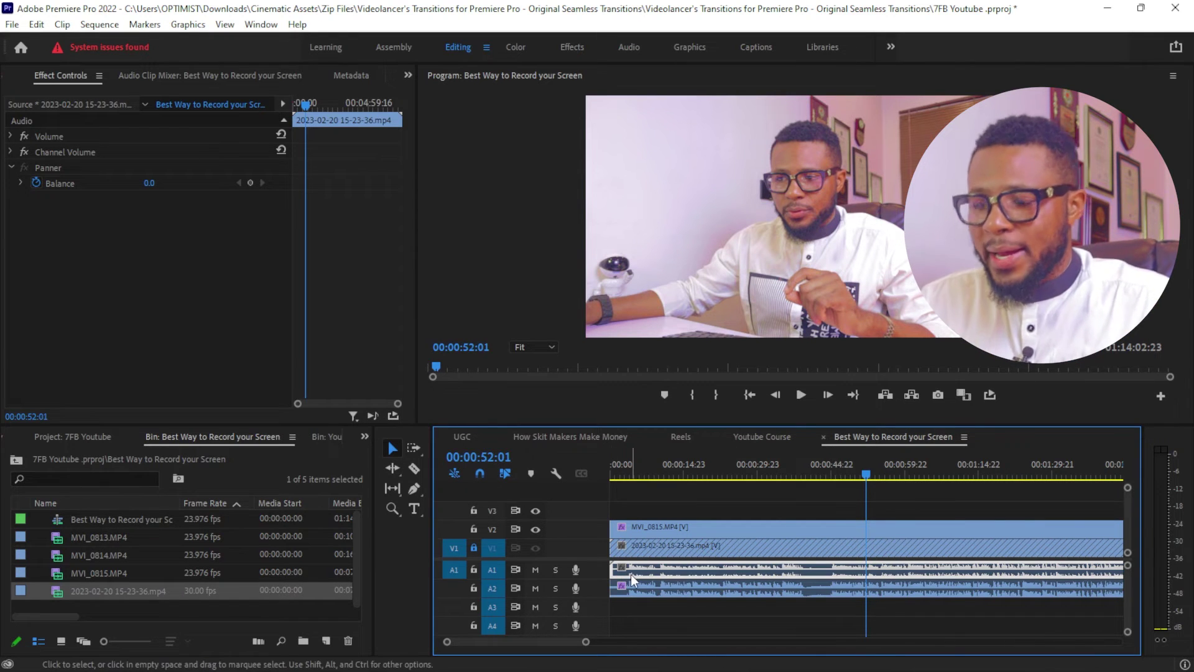
# Step: Try replacing the screen recording's audio on A1 with the MVI_0815.MP4 audio from A2, and restore both audio tracks
pyautogui.moveTo(632, 573)
pyautogui.mouseDown()
pyautogui.moveTo(648, 592)
pyautogui.moveTo(644, 569)
pyautogui.mouseUp()
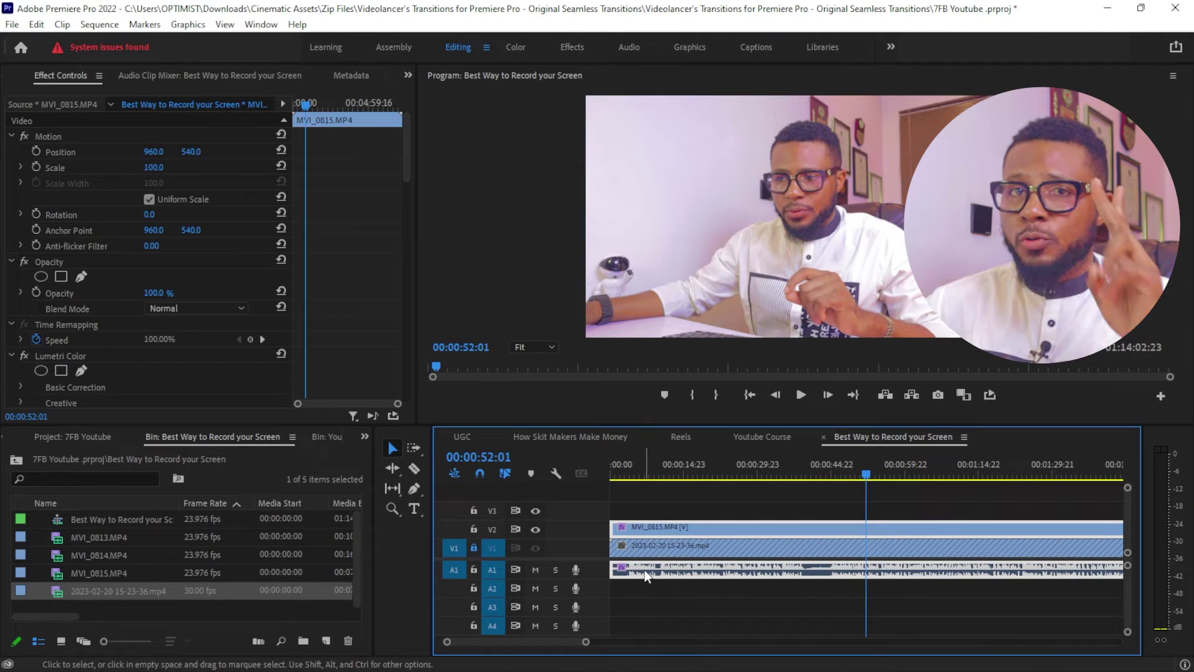
pyautogui.moveTo(647, 573); pyautogui.dragTo(641, 579)
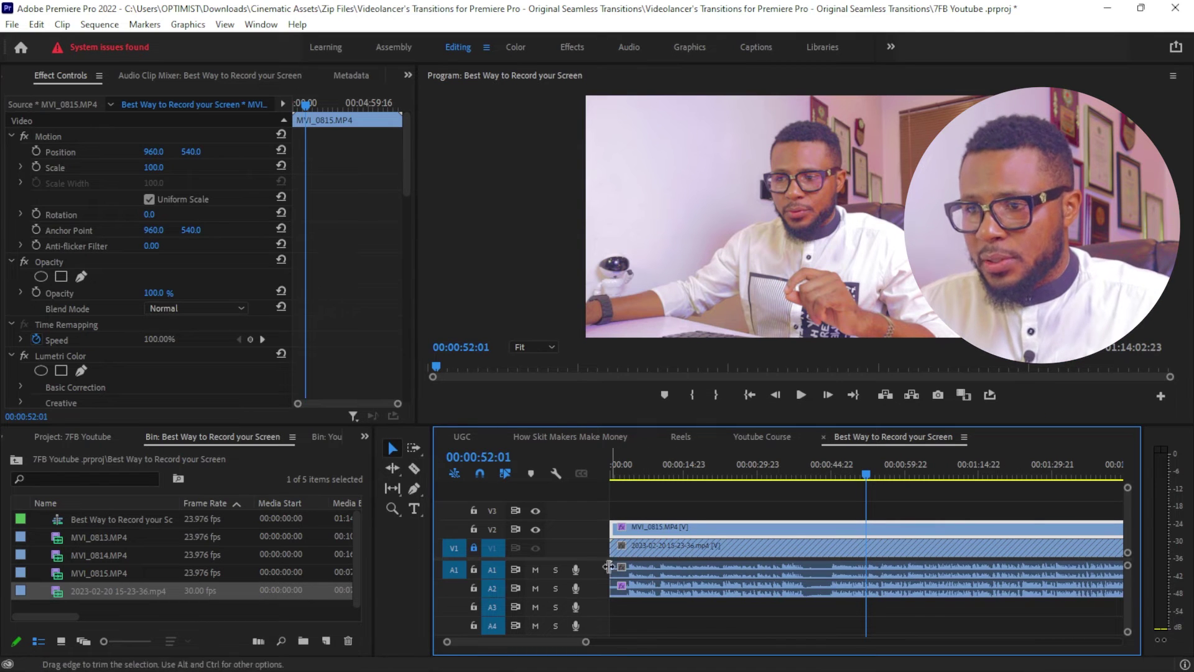
# Step: Unlock track V1 and replace the screen recording's audio on A1 with the MVI_0815.MP4 audio from A2
pyautogui.click(473, 548)
pyautogui.click(709, 589)
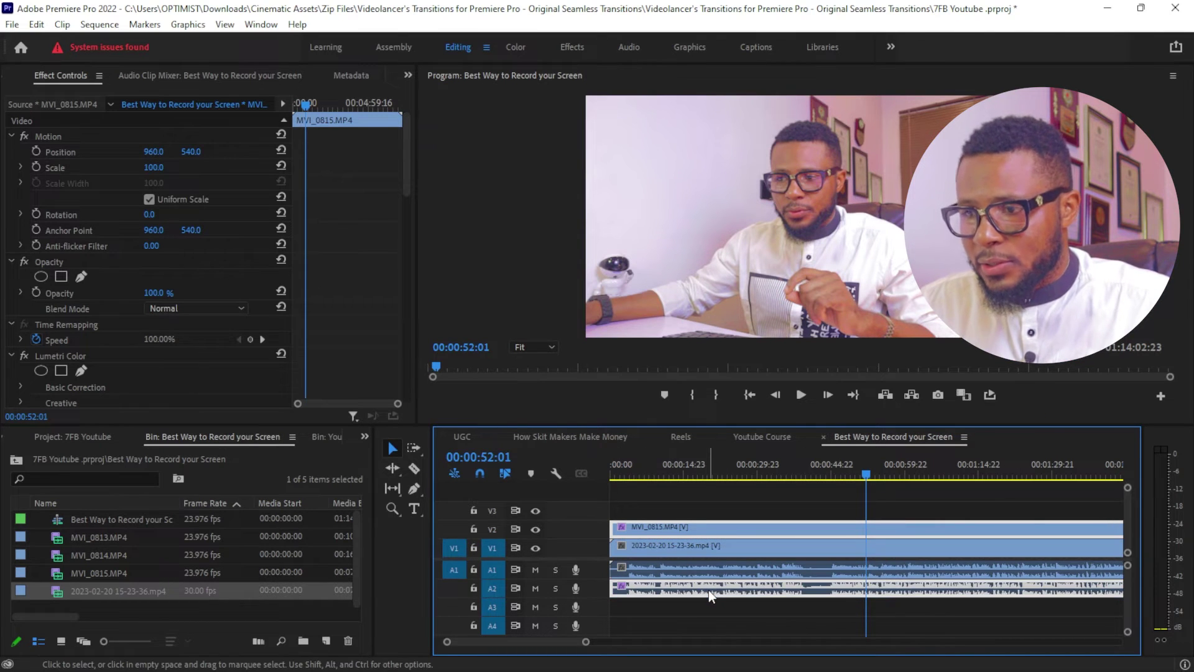
pyautogui.moveTo(701, 580); pyautogui.dragTo(705, 574)
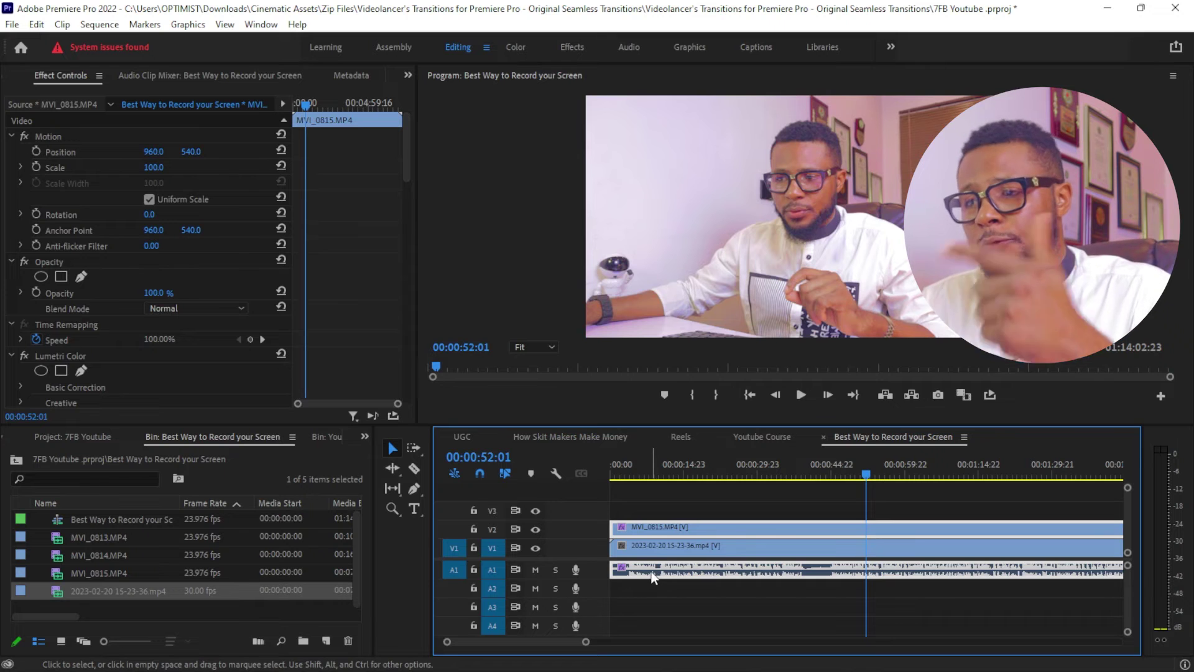
# Step: Add an elliptical opacity mask to the MVI_0815.MP4 clip on V2
pyautogui.click(656, 541)
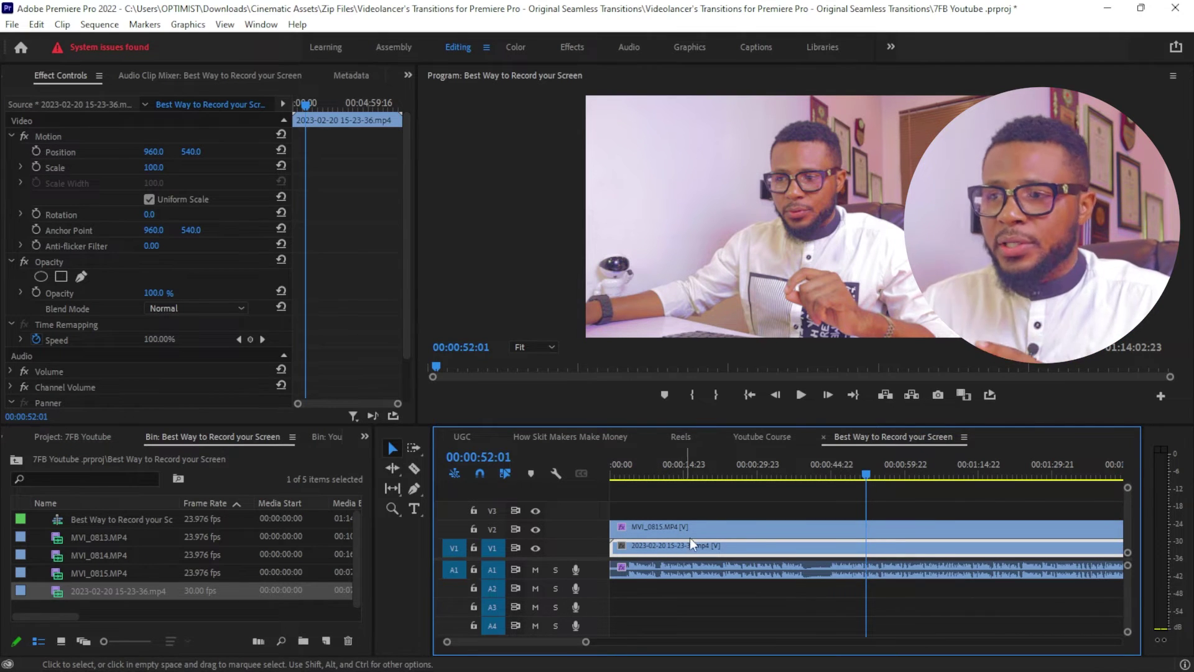
pyautogui.click(733, 532)
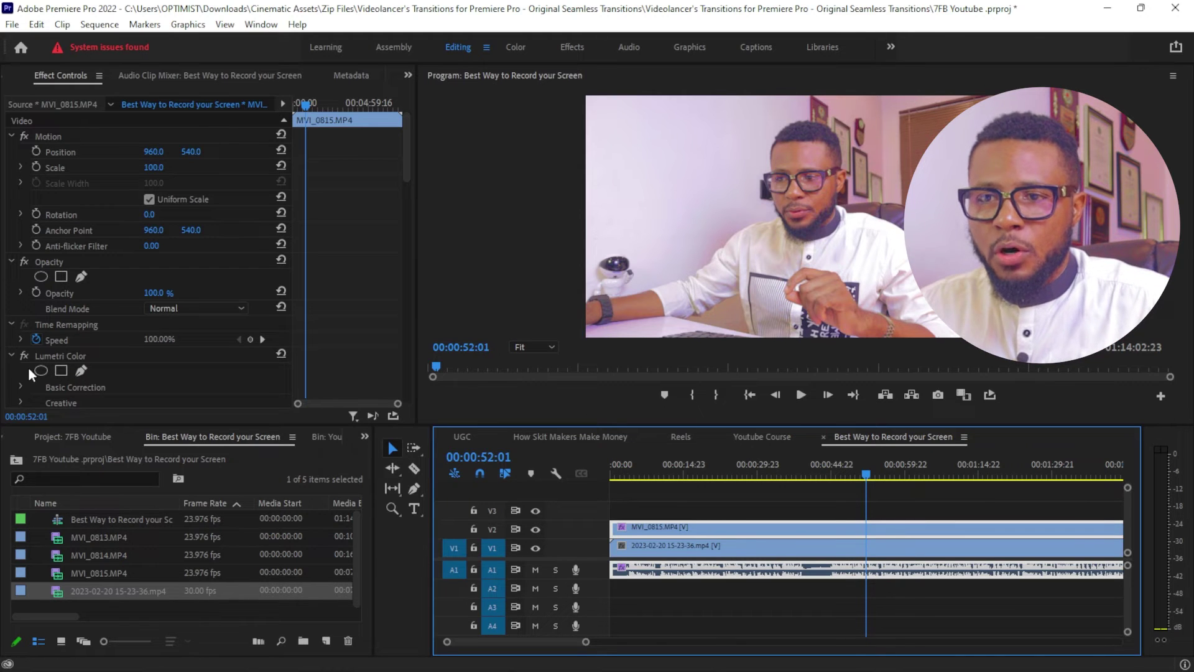
pyautogui.click(739, 528)
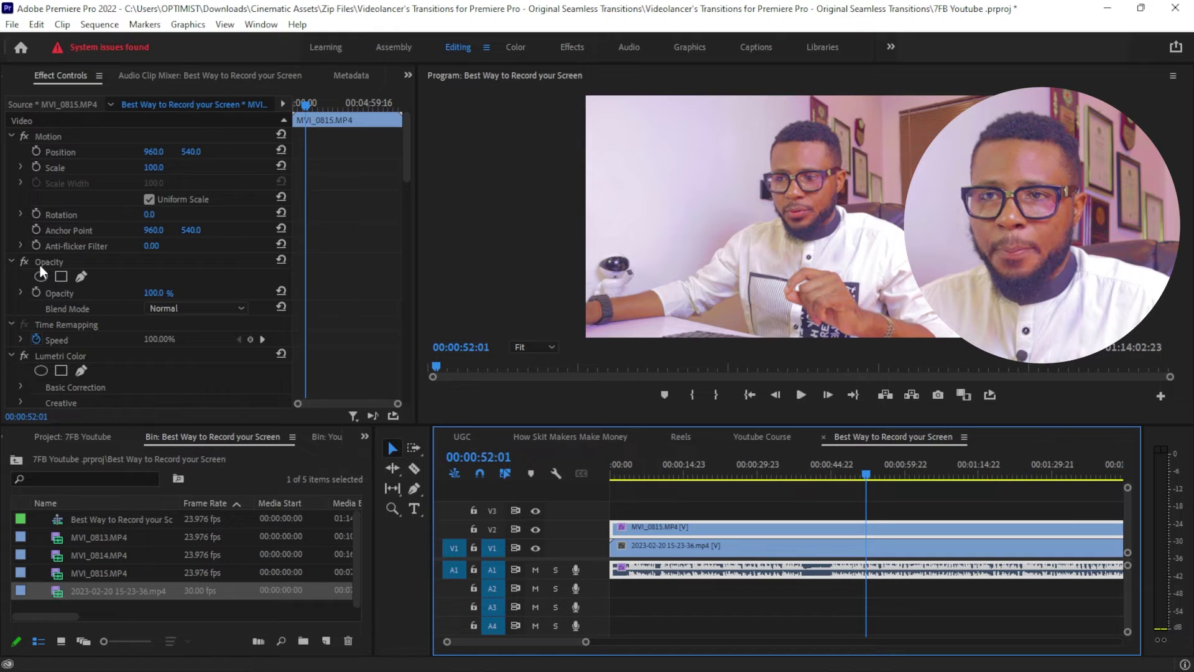
pyautogui.click(58, 75)
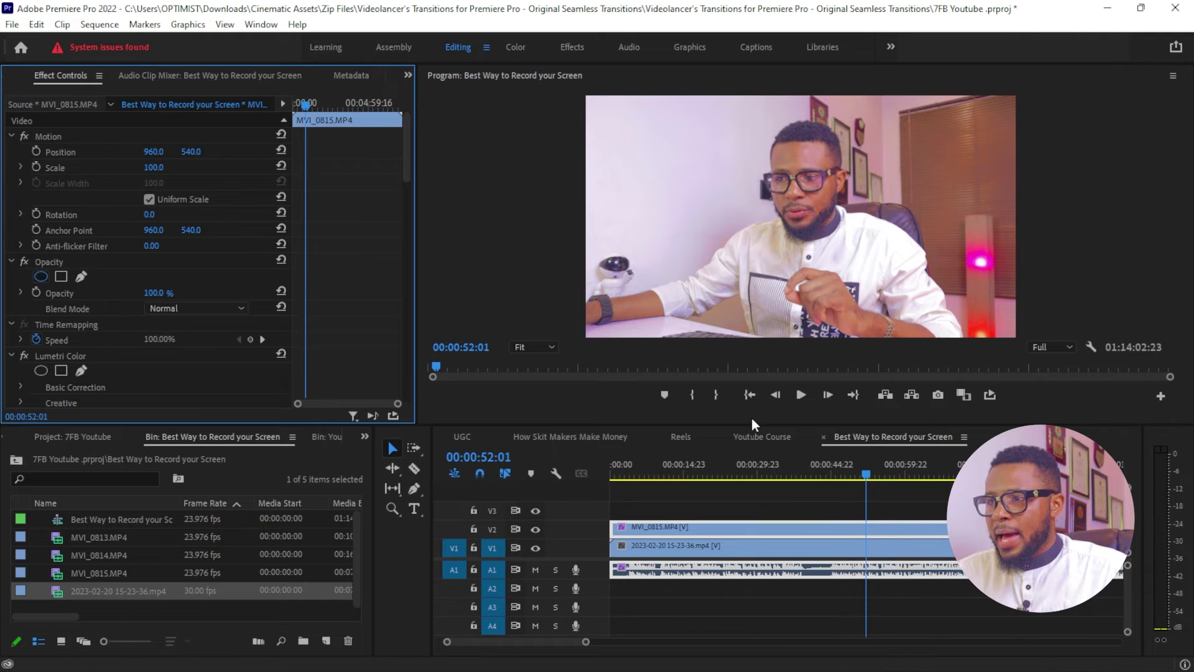
pyautogui.click(40, 276)
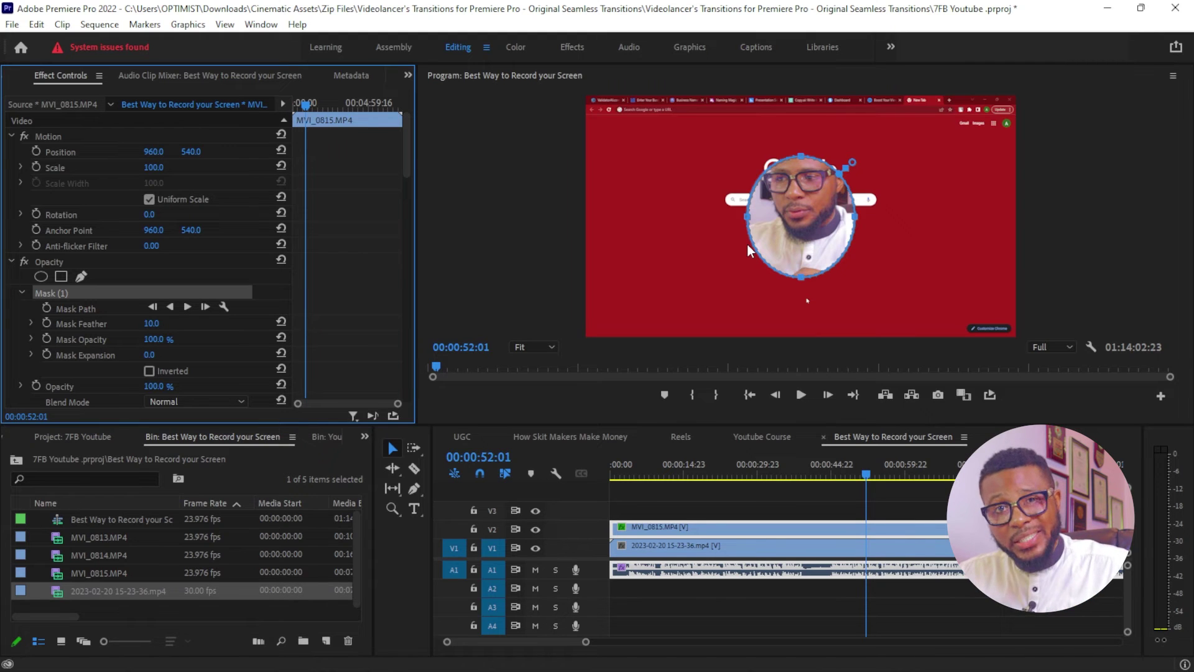
# Step: Try enlarging and stretching the elliptical mask sideways and upwards, and undo these shape changes
pyautogui.moveTo(726, 221); pyautogui.dragTo(714, 235)
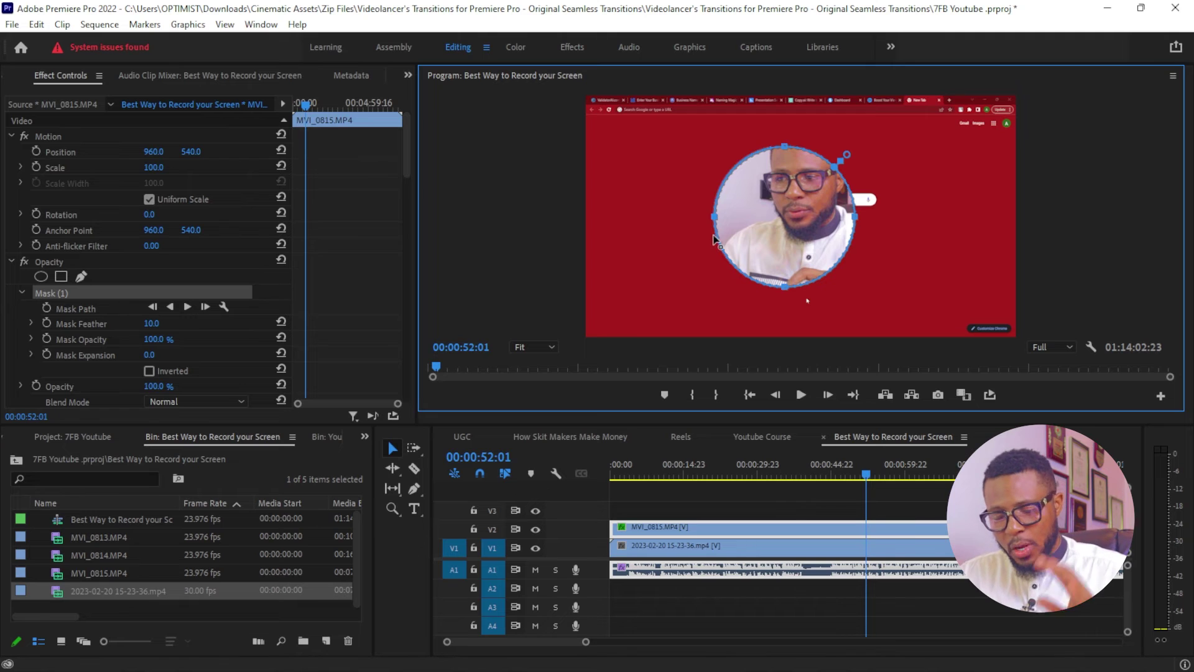
pyautogui.moveTo(722, 236)
pyautogui.mouseDown()
pyautogui.moveTo(750, 218)
pyautogui.moveTo(706, 228)
pyautogui.mouseUp()
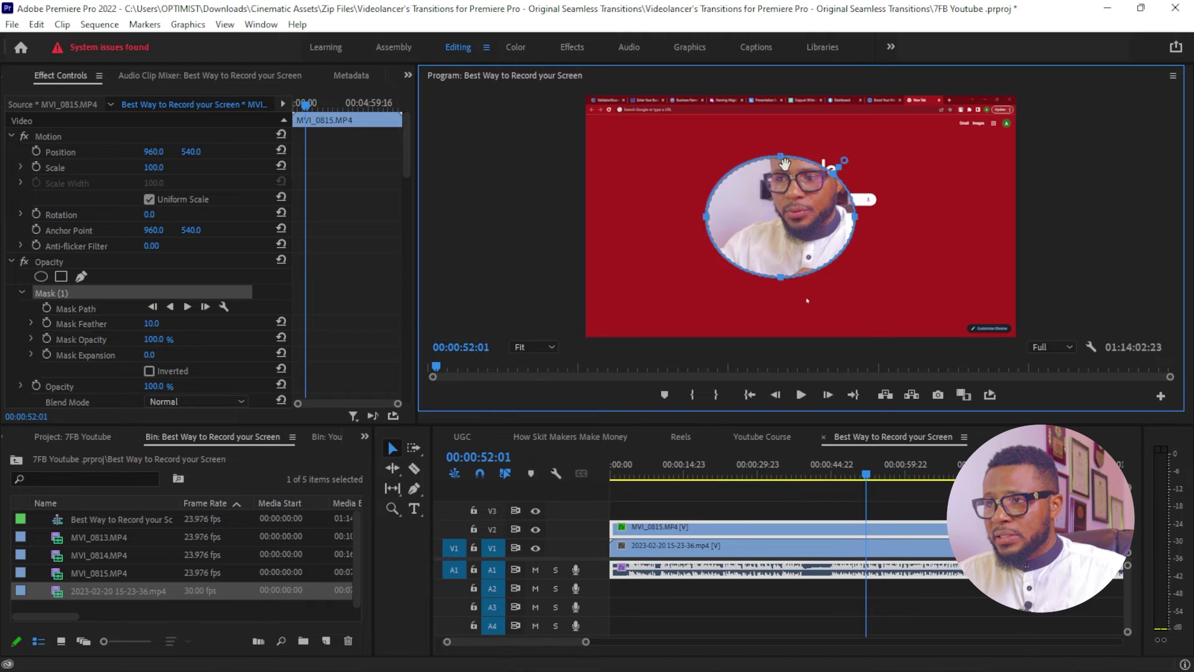
pyautogui.moveTo(782, 158); pyautogui.dragTo(789, 137)
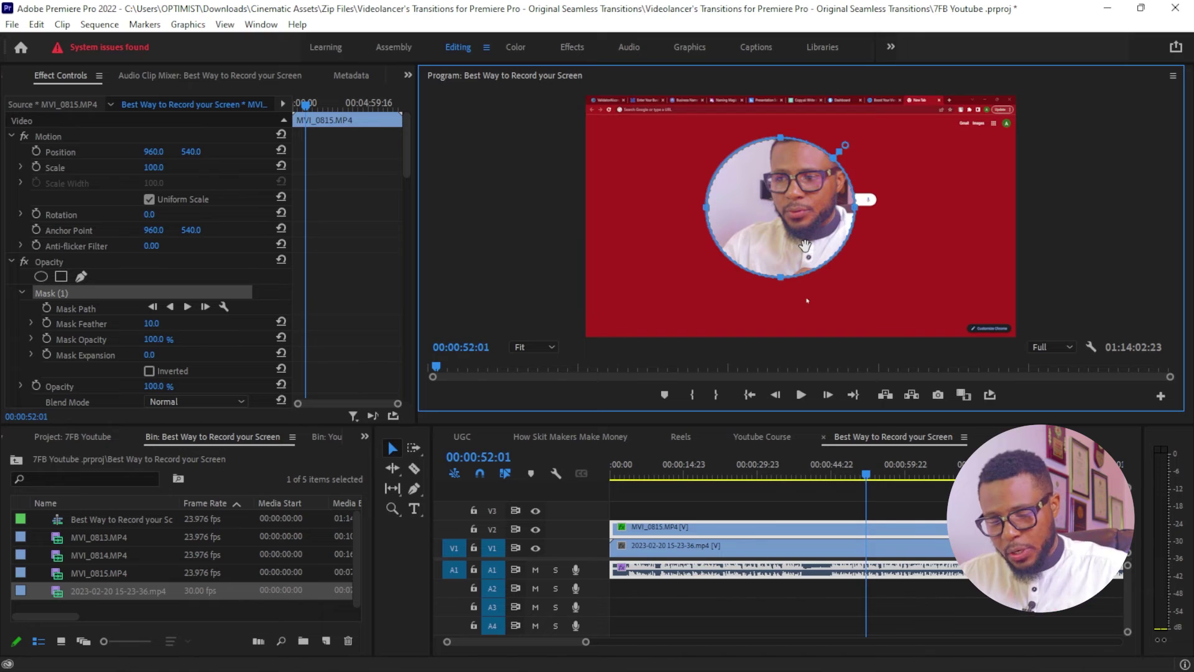
pyautogui.hotkey('ctrl', 'z')
pyautogui.hotkey('ctrl', 'z')
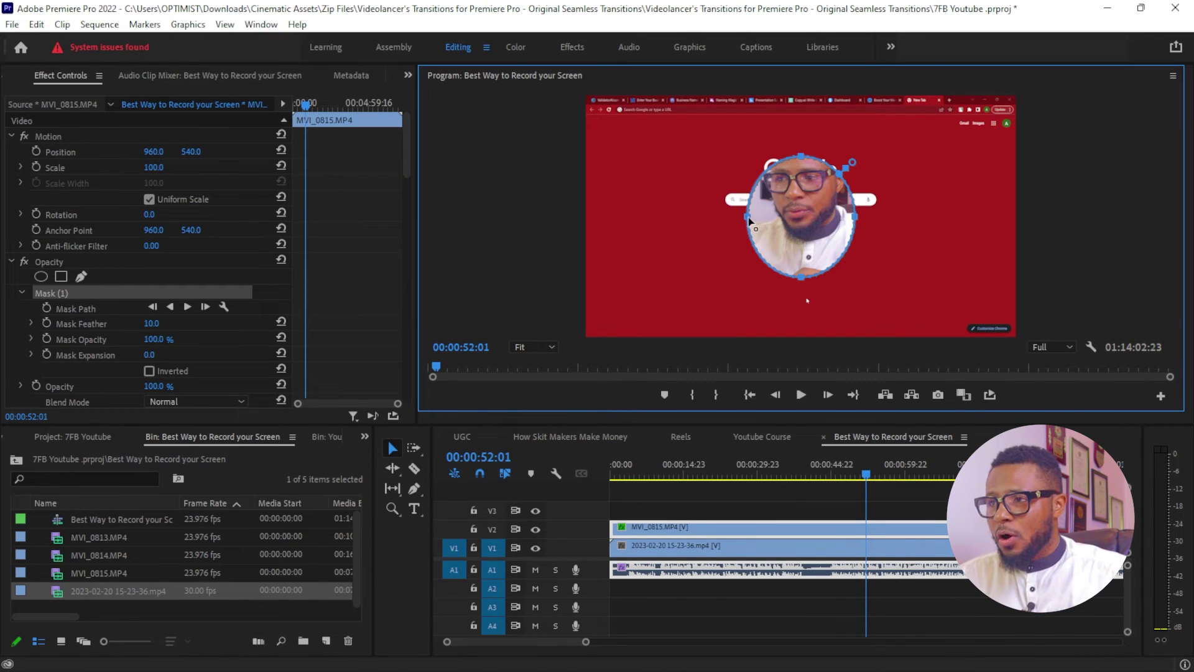
# Step: Enlarge the mask proportionally as a circle and reposition it to frame the speaker's head and shoulders
pyautogui.moveTo(748, 219); pyautogui.dragTo(705, 236)
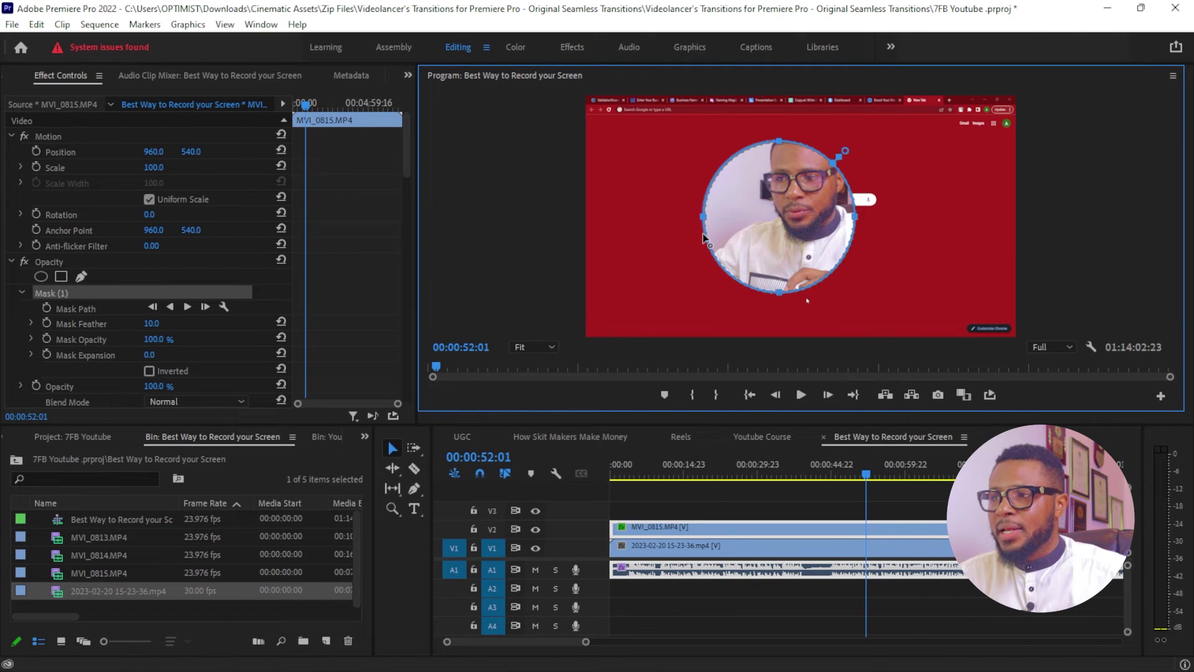
pyautogui.moveTo(786, 225); pyautogui.dragTo(811, 194)
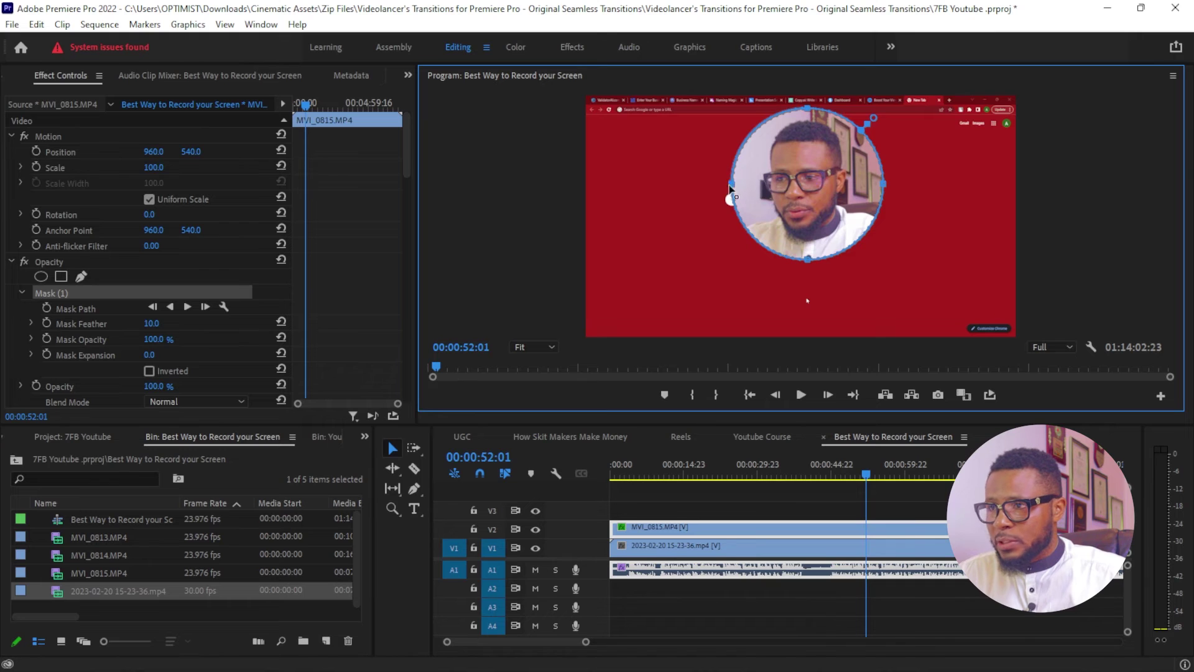
pyautogui.moveTo(732, 184); pyautogui.dragTo(706, 184)
pyautogui.moveTo(809, 186); pyautogui.dragTo(817, 195)
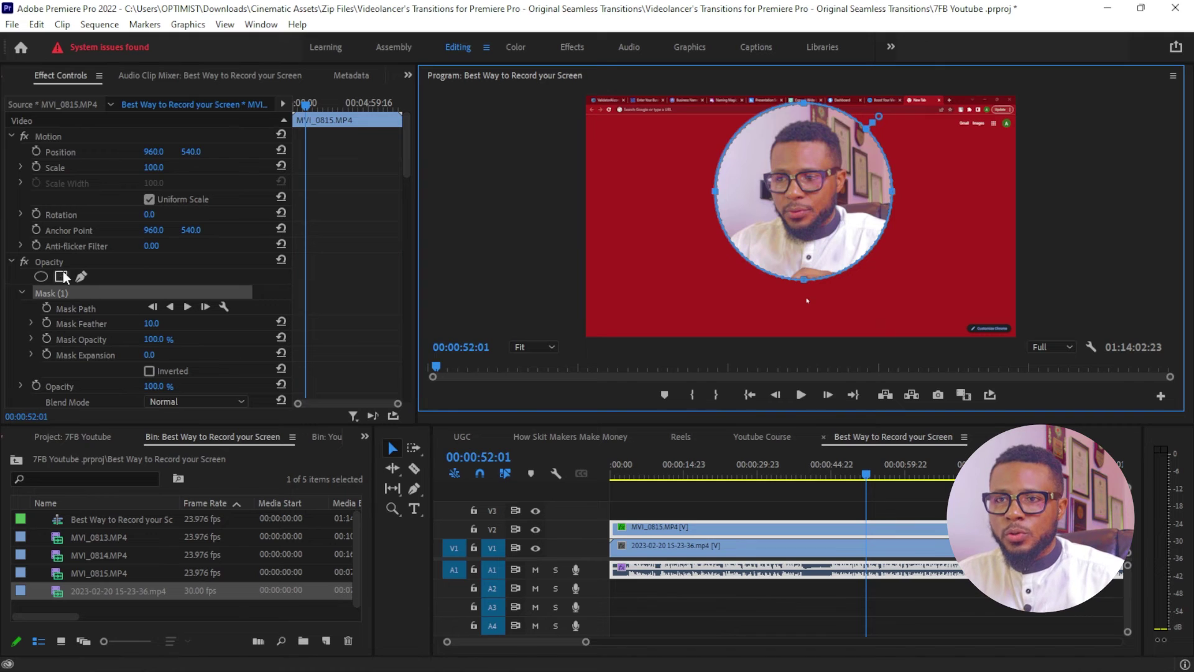
# Step: Scale the masked camera clip to 56.2, move it to position 1580.0, 886.7, and set its mask feather to 0
pyautogui.click(51, 137)
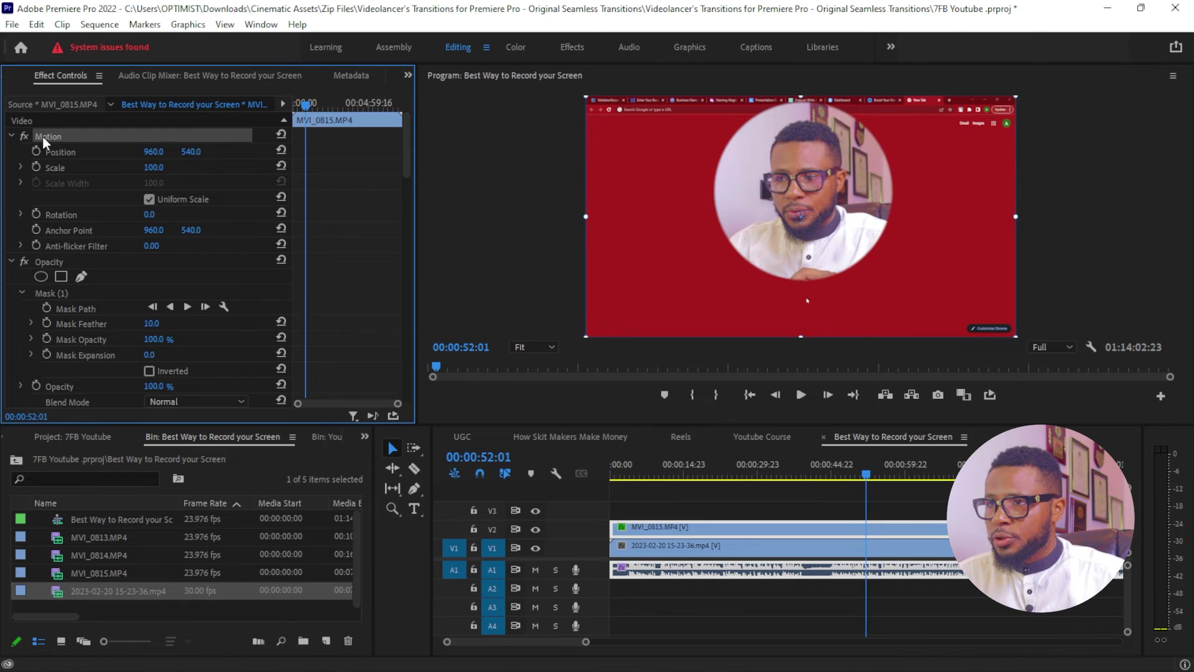
pyautogui.moveTo(588, 96); pyautogui.dragTo(680, 149)
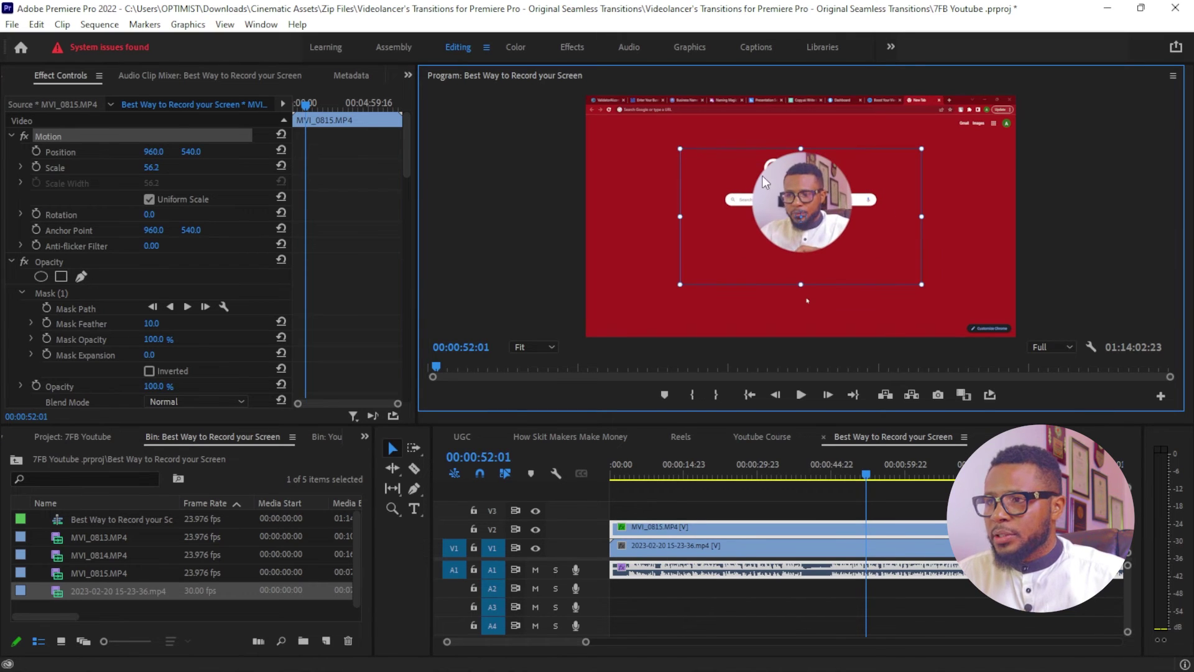
pyautogui.moveTo(888, 239); pyautogui.dragTo(942, 259)
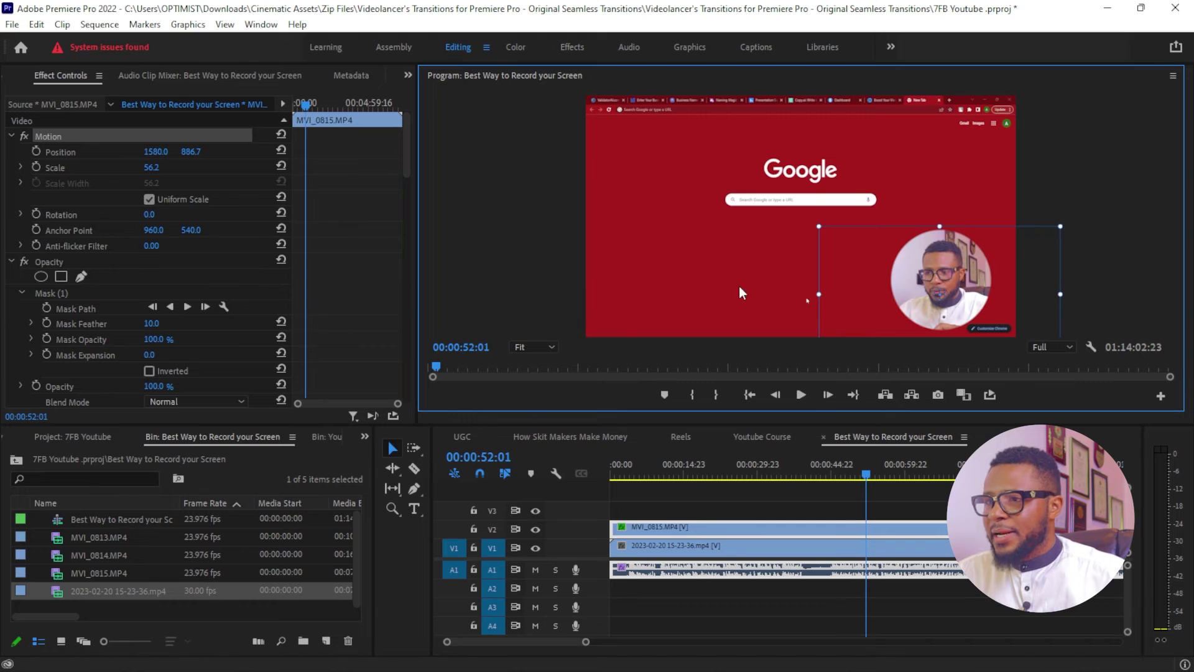
pyautogui.click(553, 270)
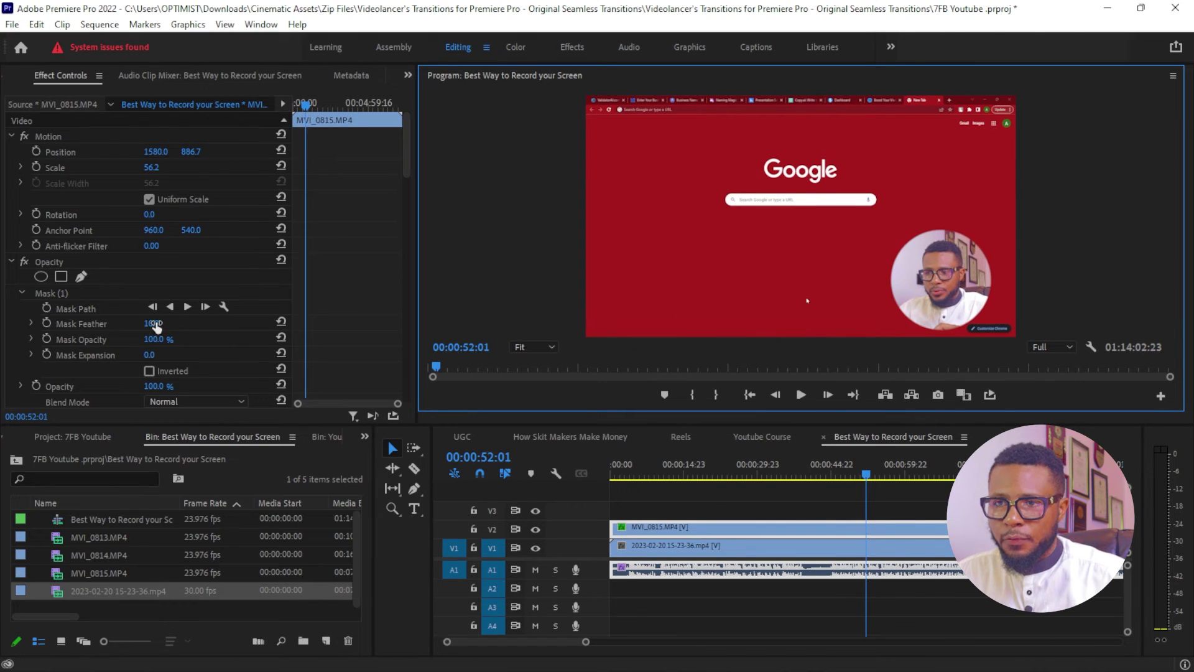
pyautogui.moveTo(154, 324); pyautogui.dragTo(147, 324)
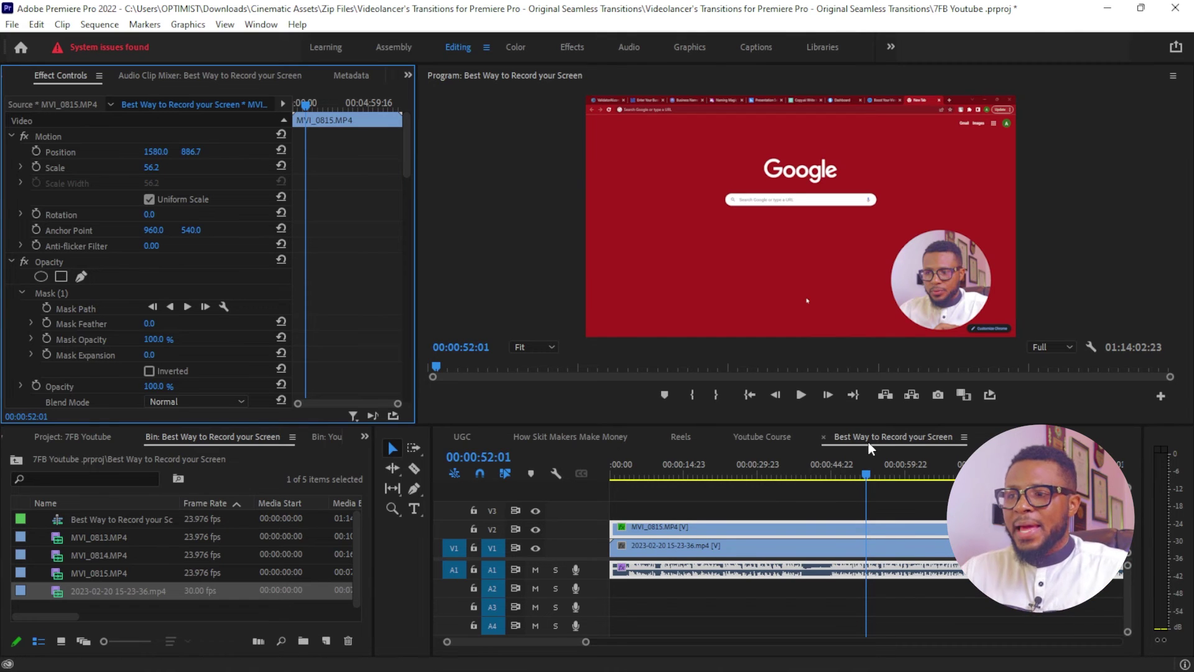
# Step: Split MVI_0815.MP4 at 00:00:52:01 and 00:02:27:14 with the Razor tool to isolate a middle segment
pyautogui.moveTo(585, 669)
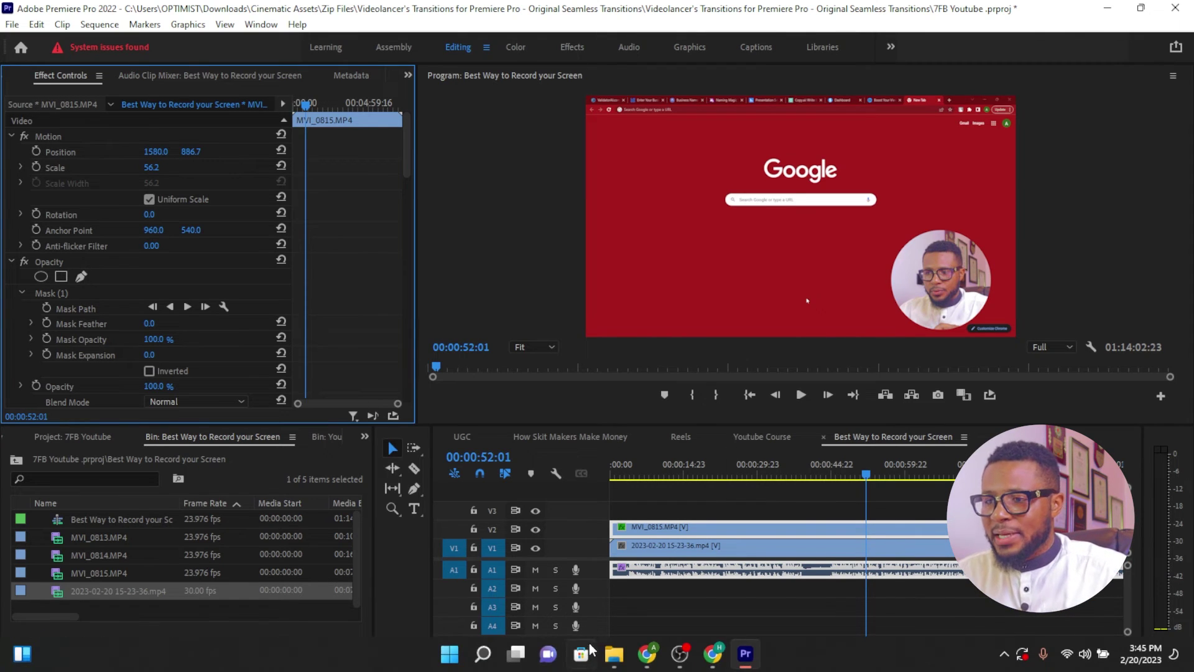
pyautogui.click(640, 615)
pyautogui.moveTo(586, 642); pyautogui.dragTo(718, 651)
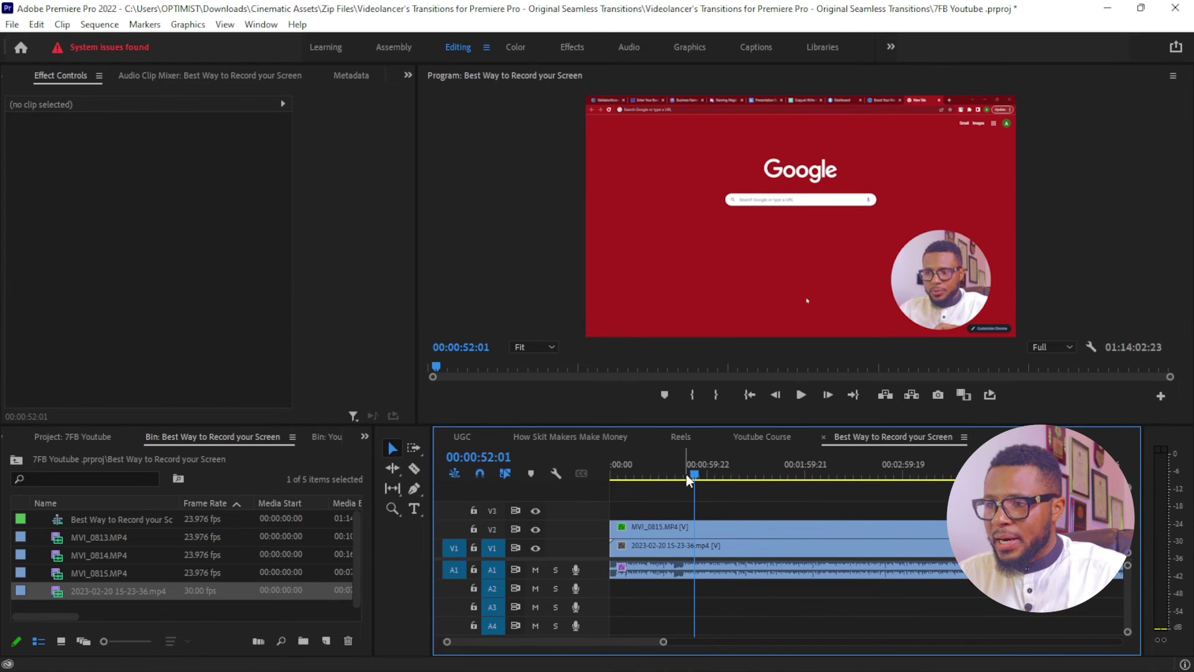
pyautogui.press('c')
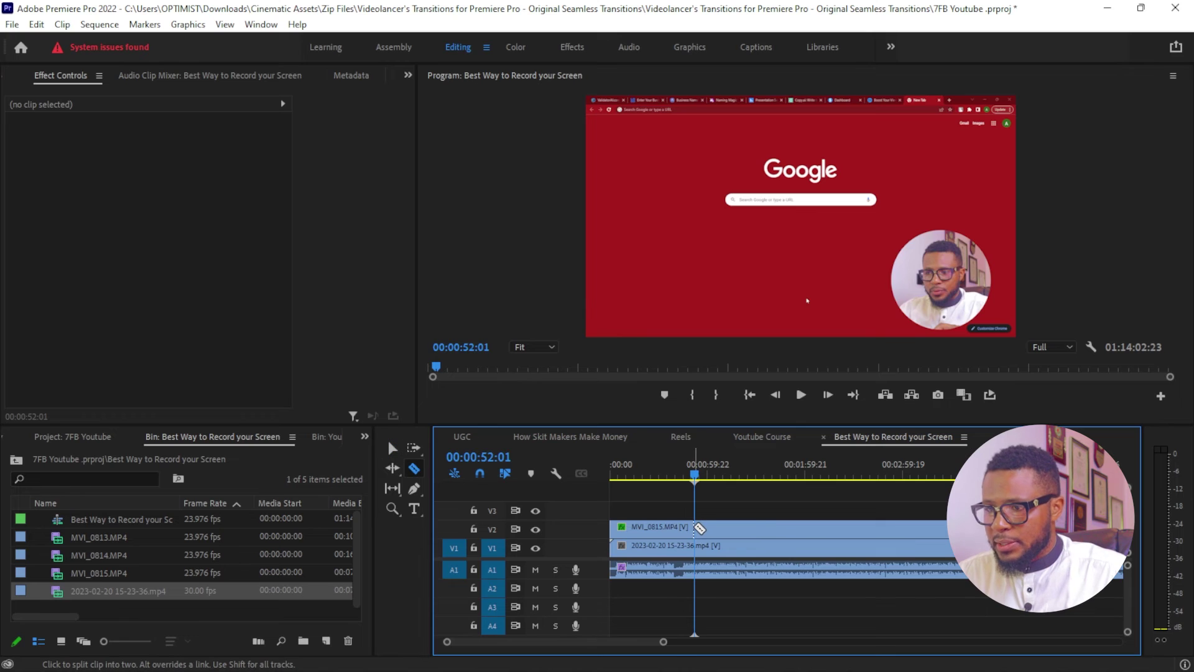
pyautogui.click(696, 528)
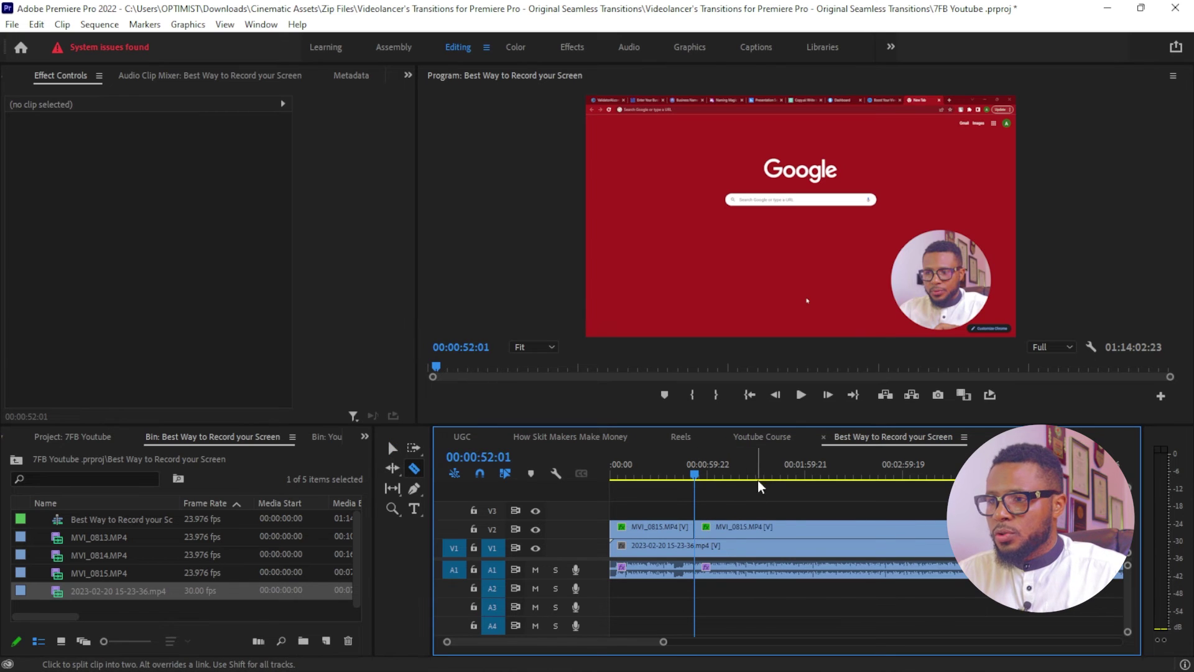
pyautogui.click(854, 474)
pyautogui.click(851, 528)
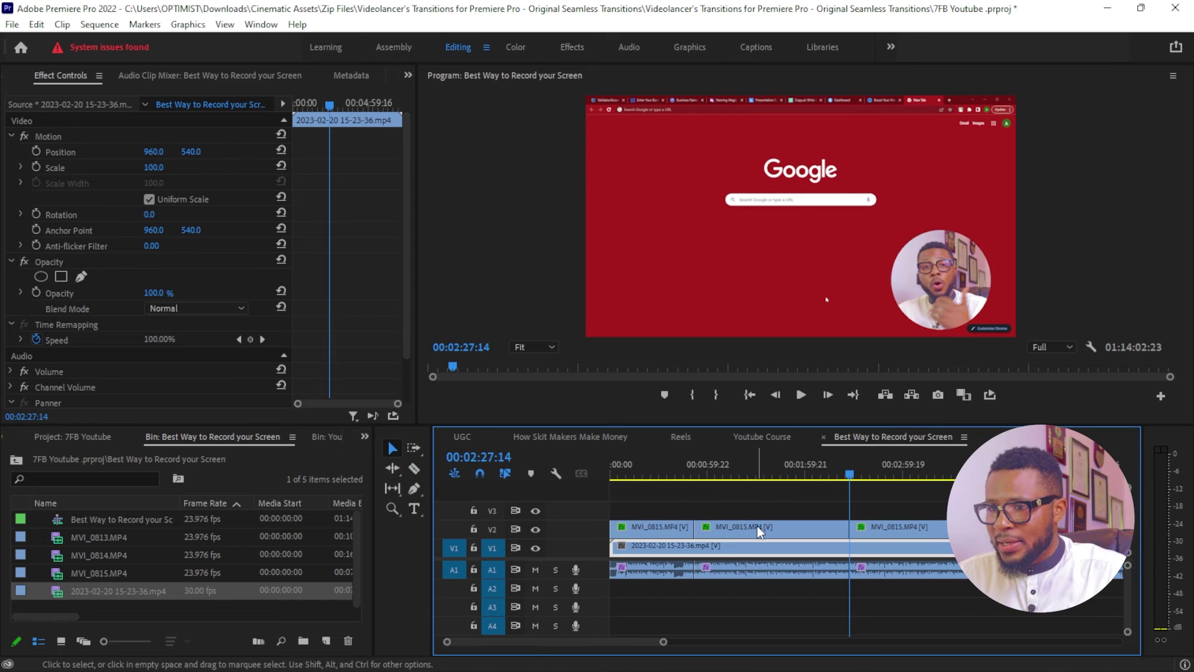
pyautogui.click(414, 470)
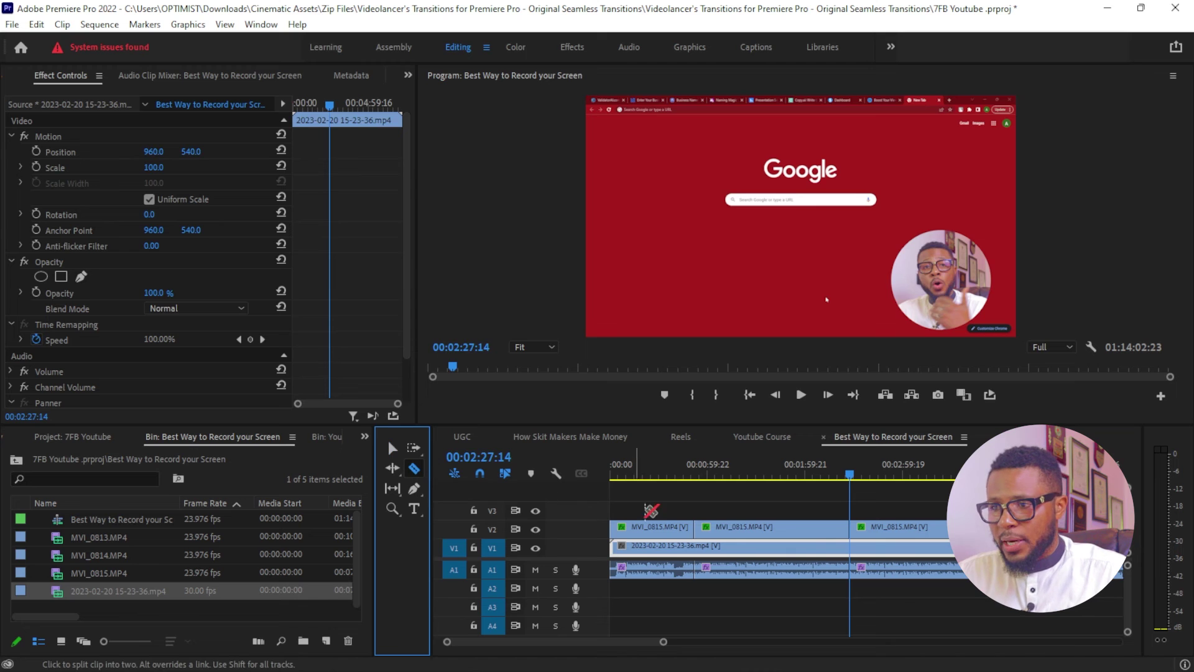
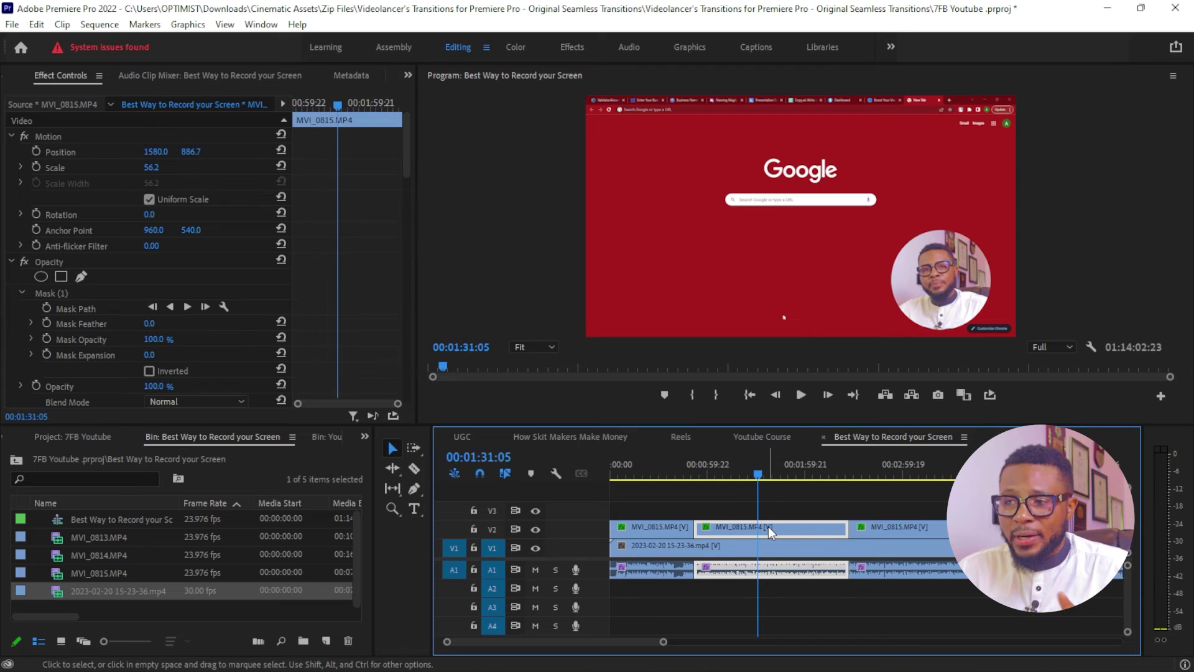
# Step: Try removing all video and audio attributes, including the effects, from the middle MVI_0815.MP4 segment, and undo the removal
pyautogui.rightClick(767, 527)
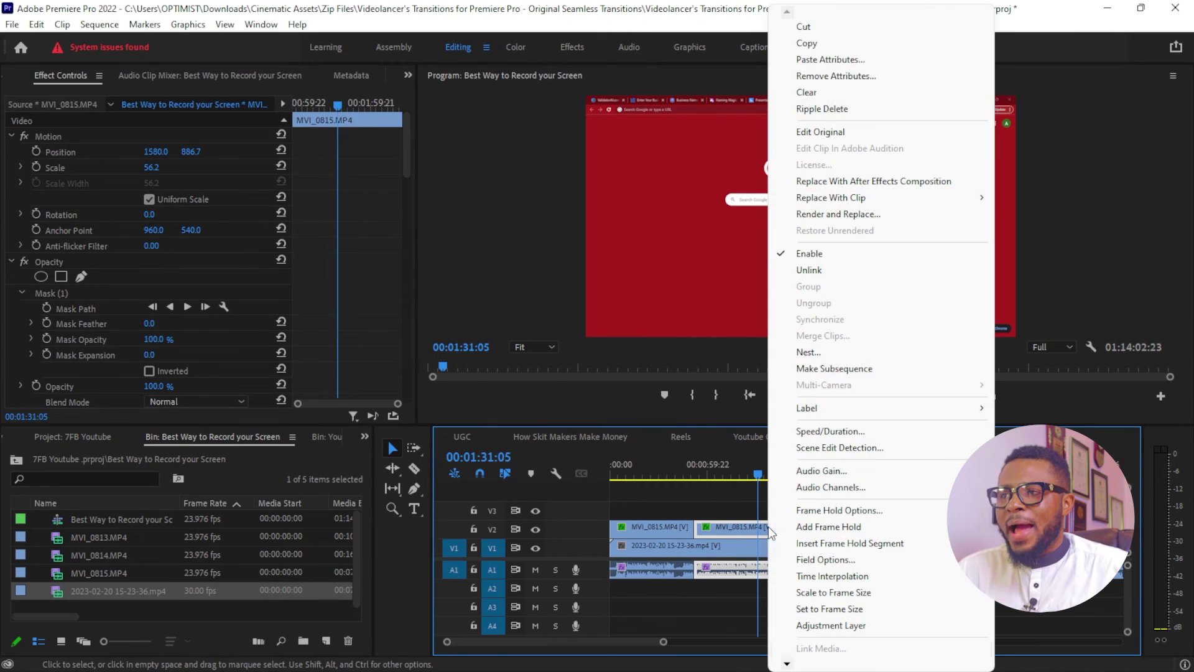
pyautogui.click(721, 499)
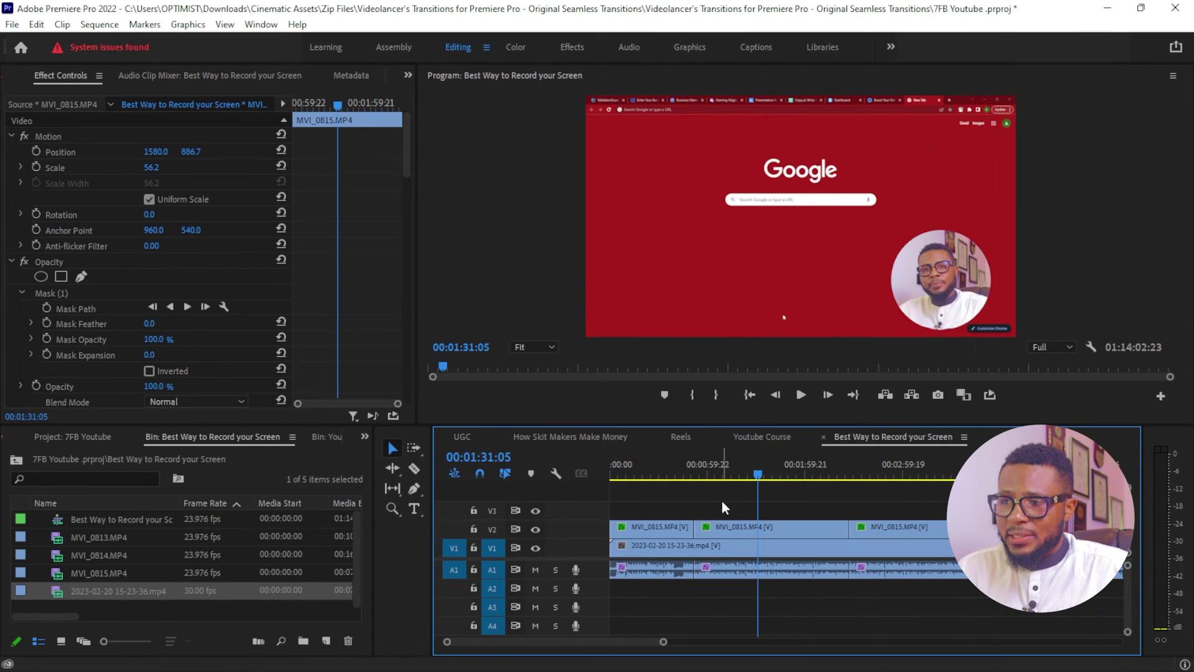
pyautogui.click(749, 528)
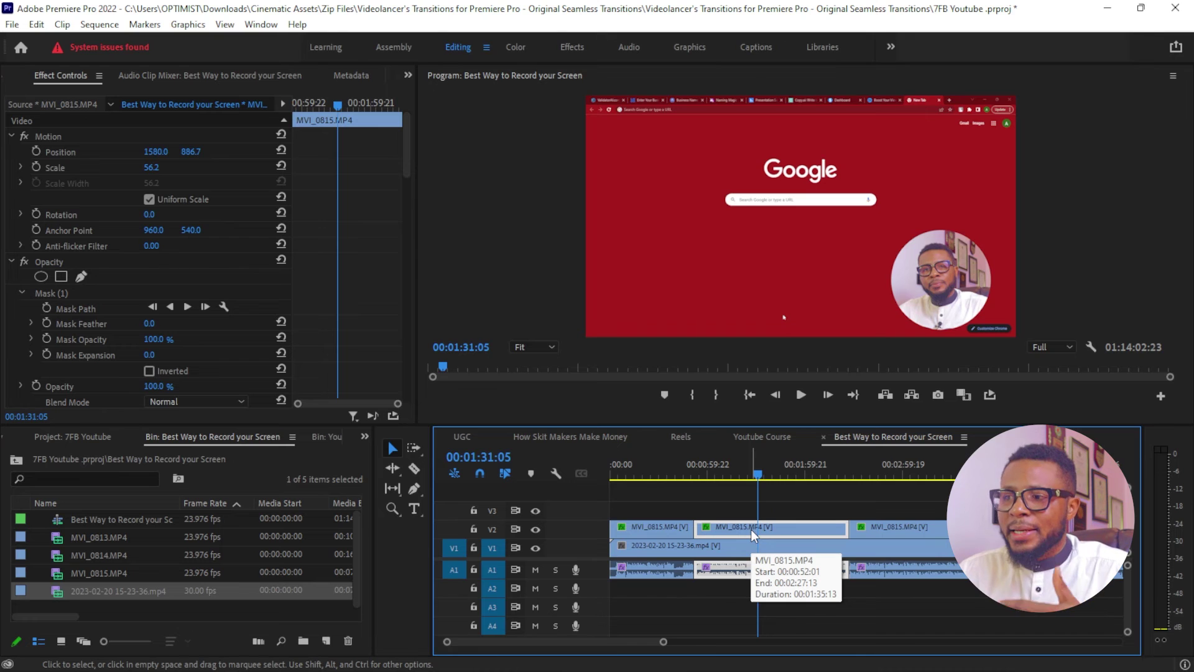
pyautogui.rightClick(751, 528)
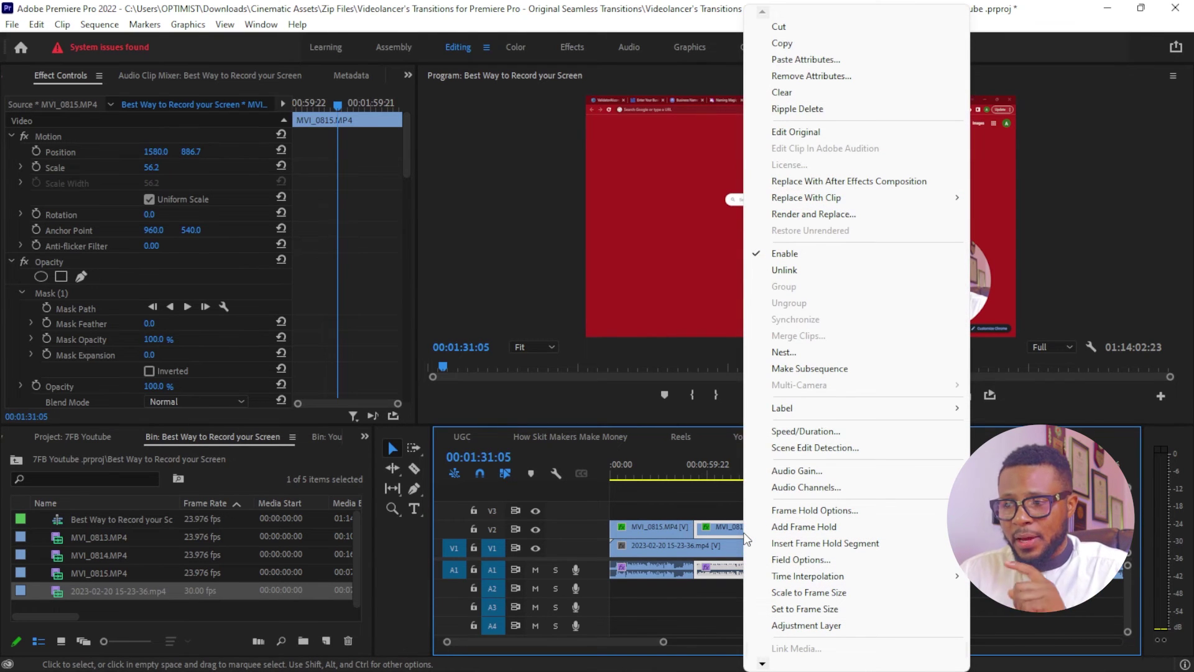
pyautogui.click(823, 76)
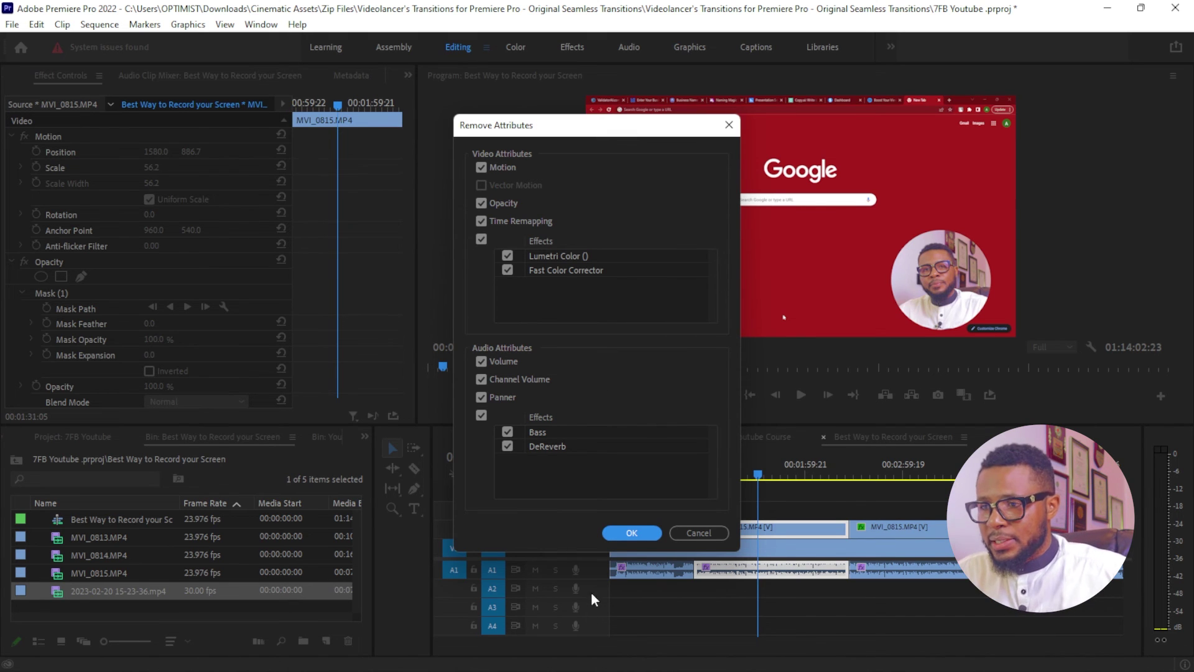
pyautogui.click(631, 534)
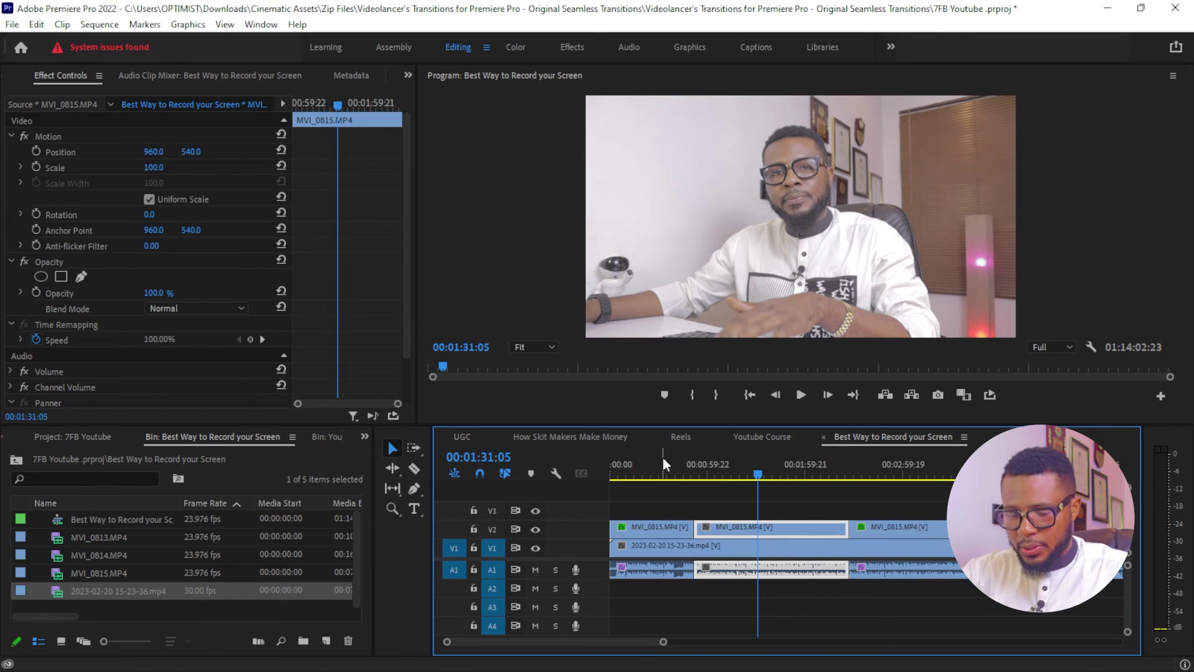
pyautogui.hotkey('ctrl', 'z')
# Step: Remove the middle MVI_0815.MP4 segment's motion, opacity, time remapping, volume, channel volume and panner attributes, keeping all its video and audio effects
pyautogui.rightClick(750, 527)
pyautogui.click(853, 77)
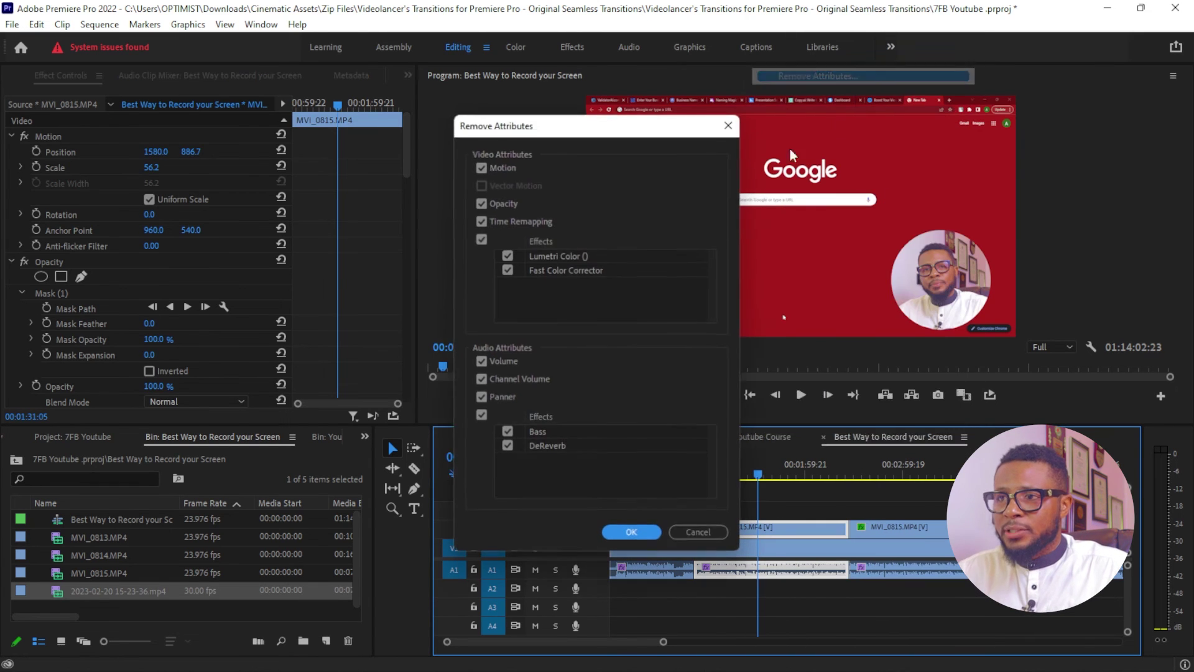
pyautogui.click(482, 240)
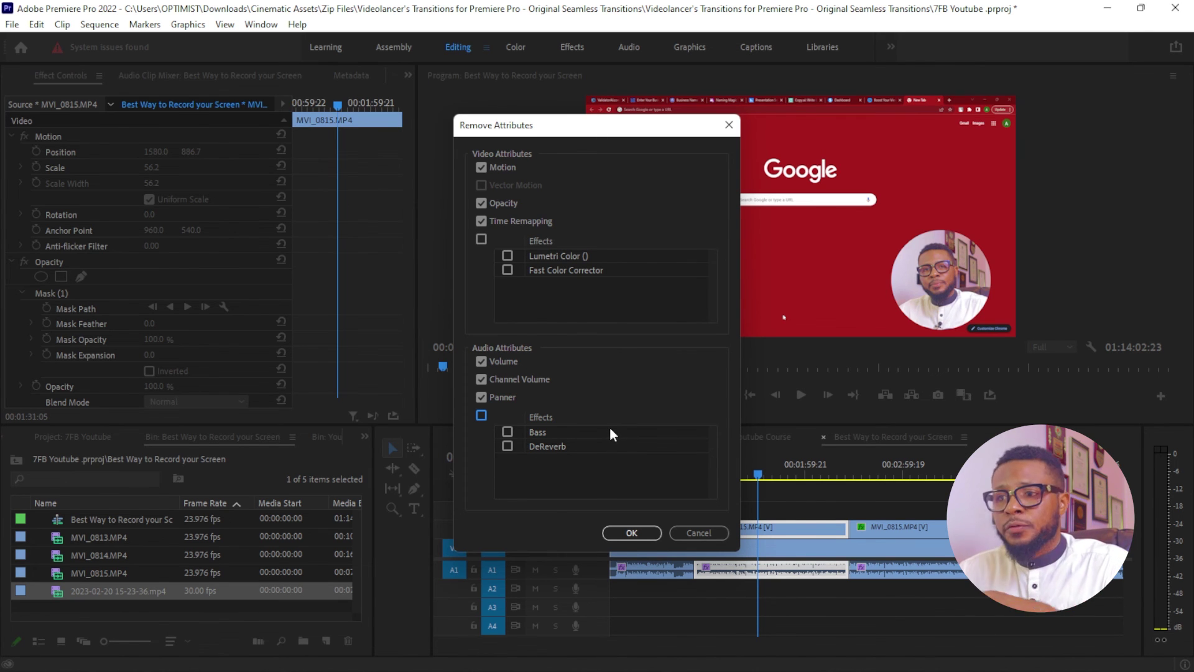
pyautogui.click(632, 533)
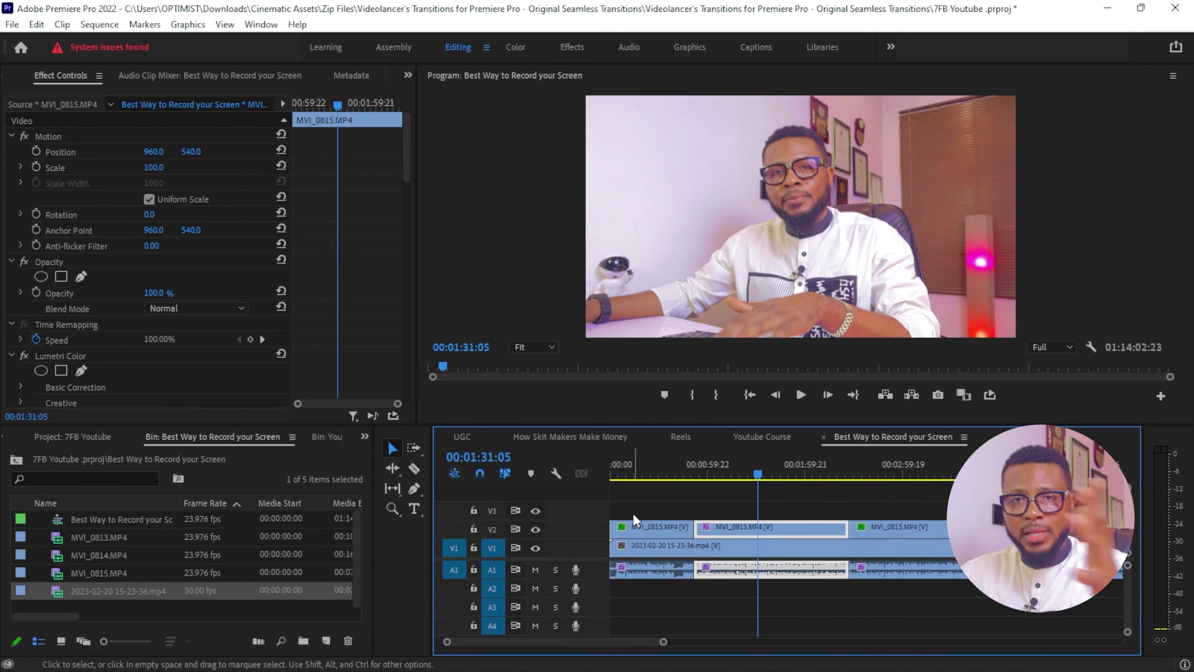
# Step: Check the switches between circular overlay and full-screen camera at both ends of the middle segment, playing the timeline towards its end cut
pyautogui.click(833, 470)
pyautogui.click(695, 464)
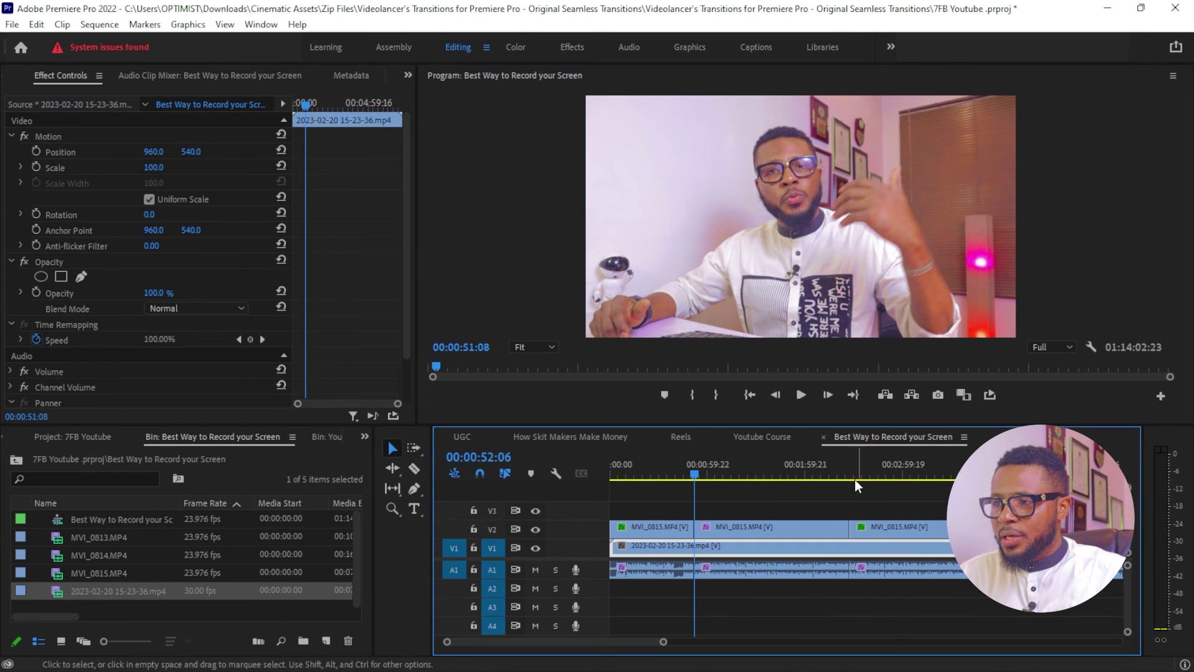
pyautogui.click(681, 465)
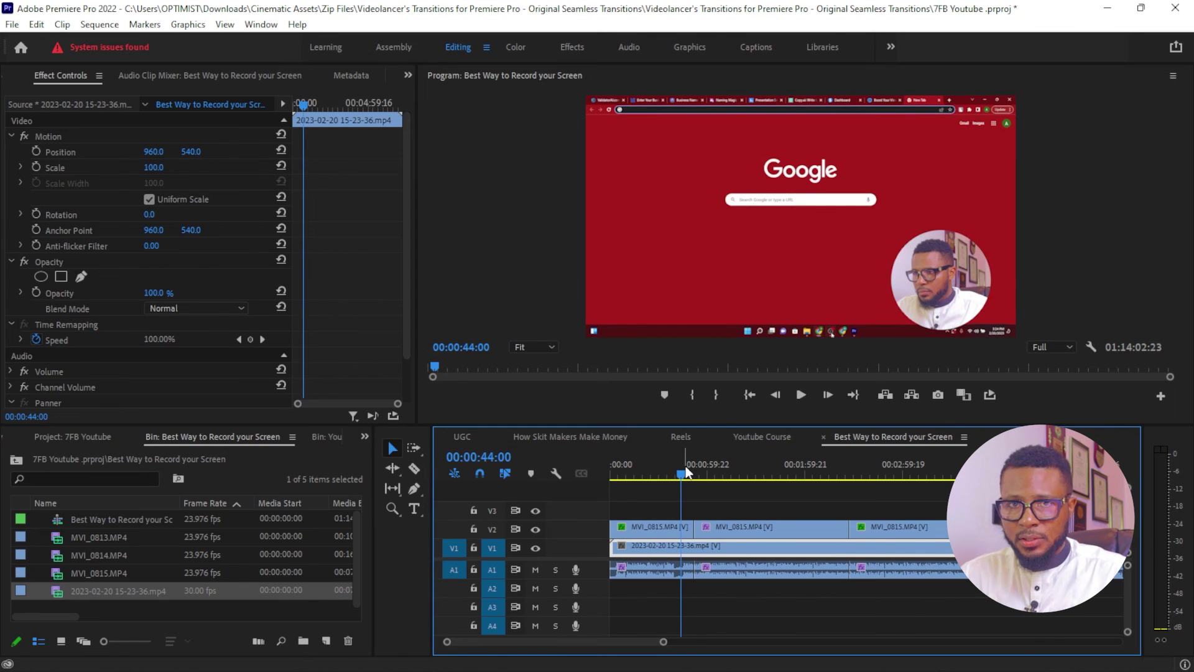
pyautogui.click(852, 471)
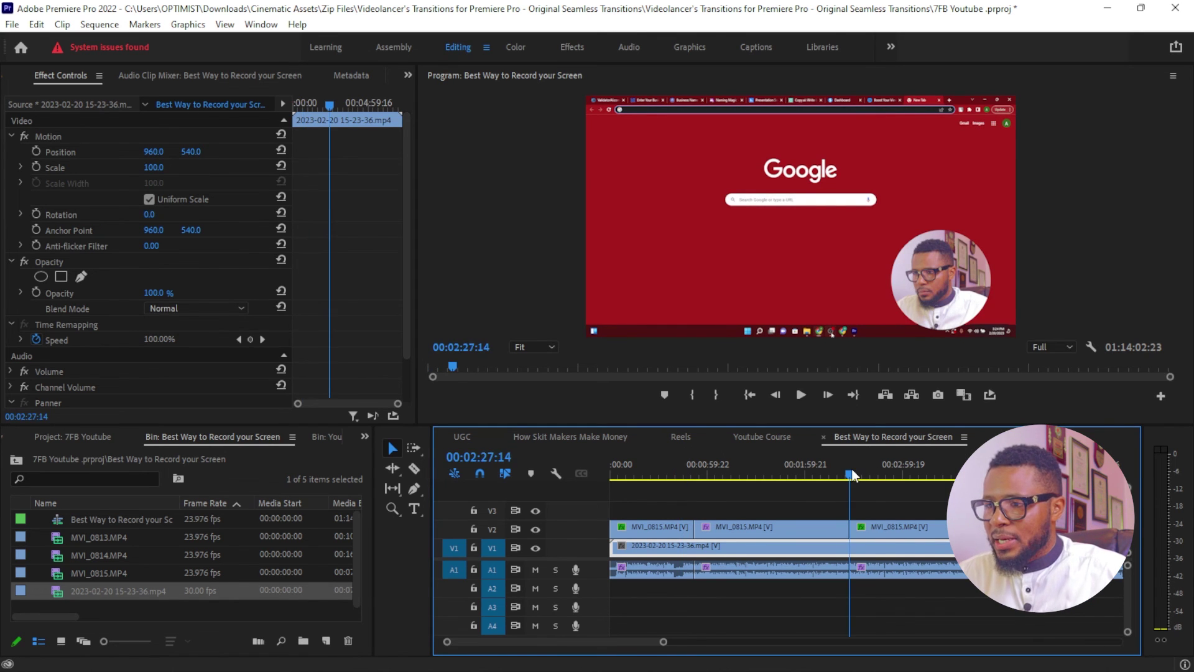
pyautogui.click(828, 527)
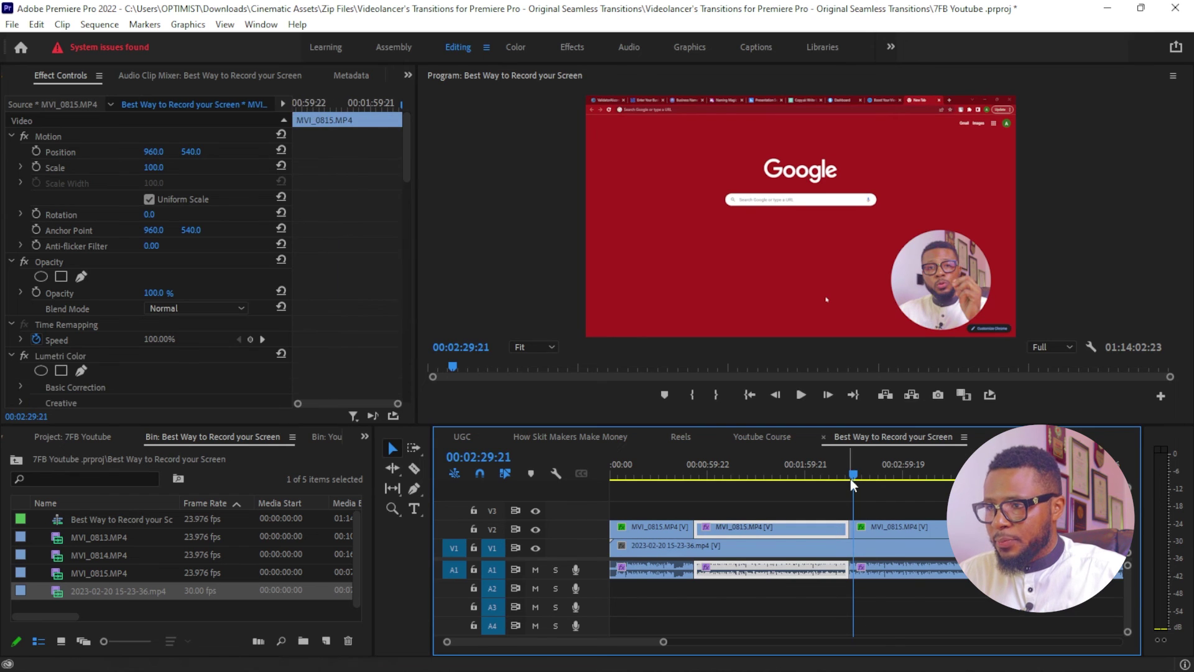
pyautogui.moveTo(839, 469); pyautogui.dragTo(842, 469)
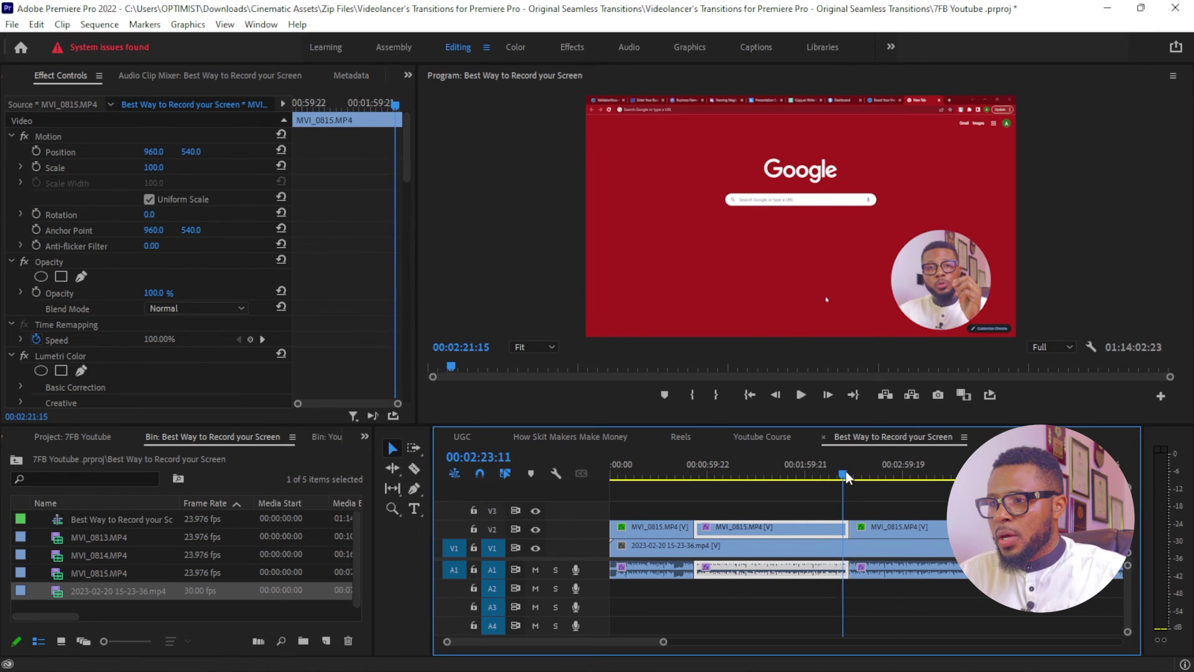
pyautogui.press('space')
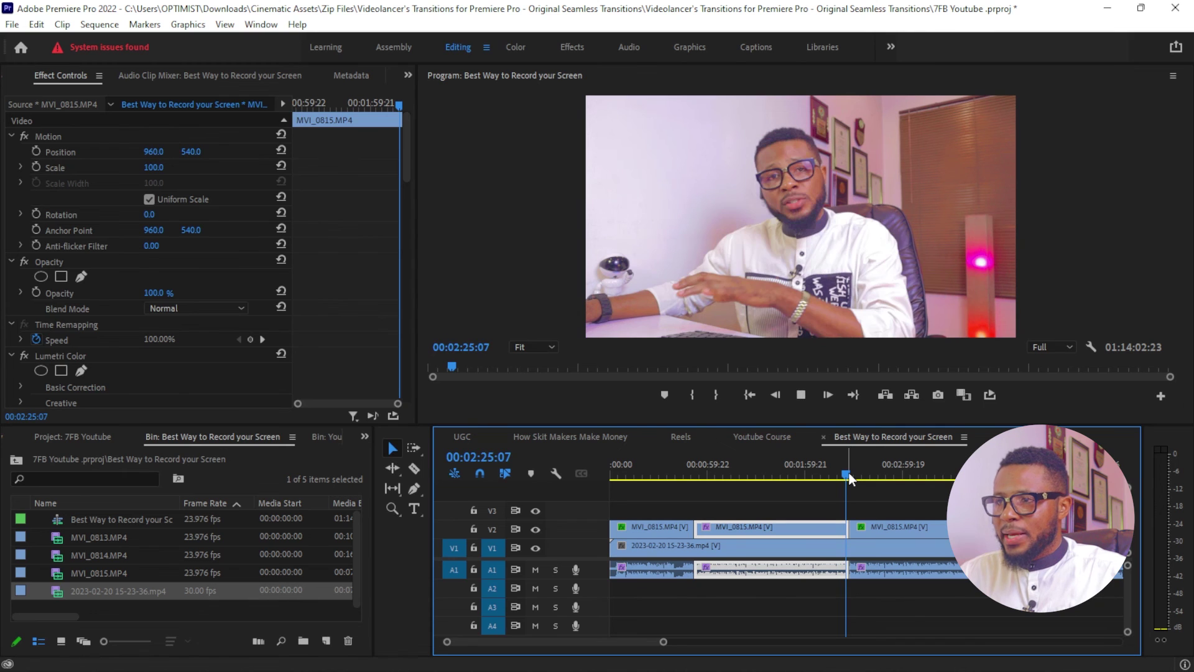